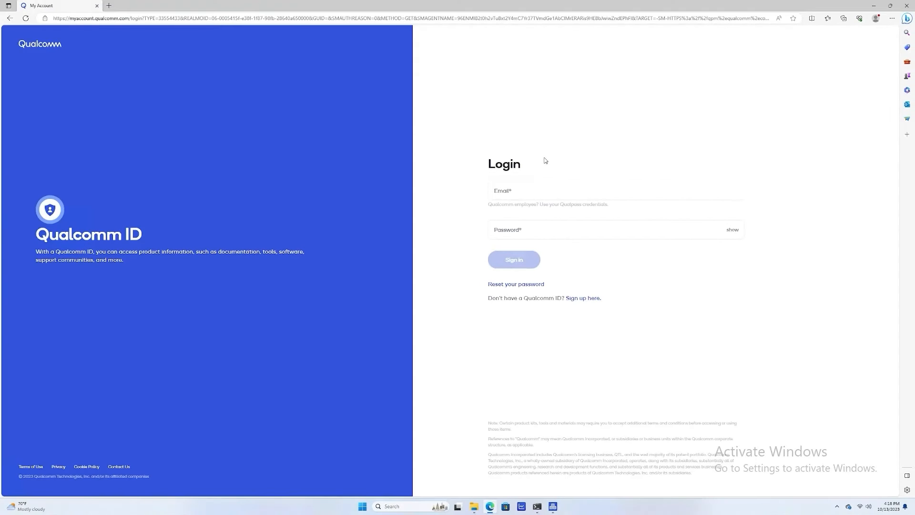
Sign in to Qualcomm Package Manager with the account e-mail and password.
left_click(545, 199)
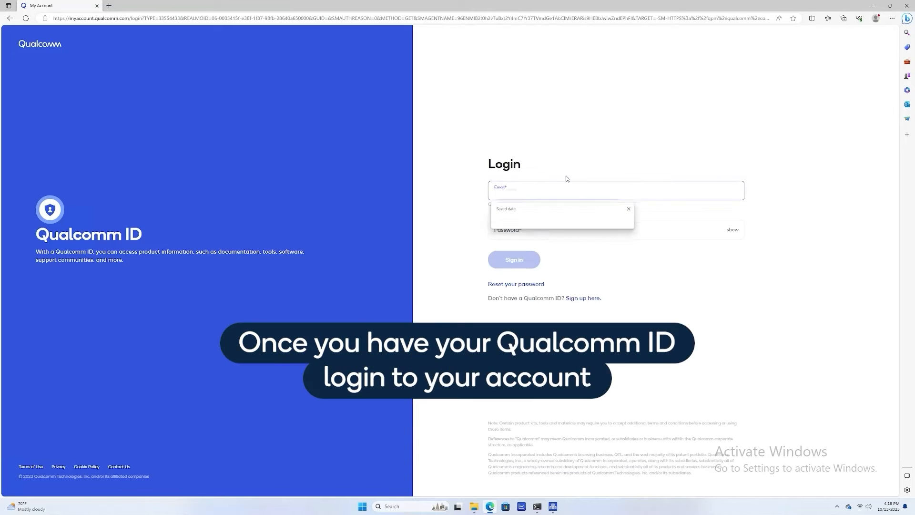
key("Tab")
type("•••••••••••••")
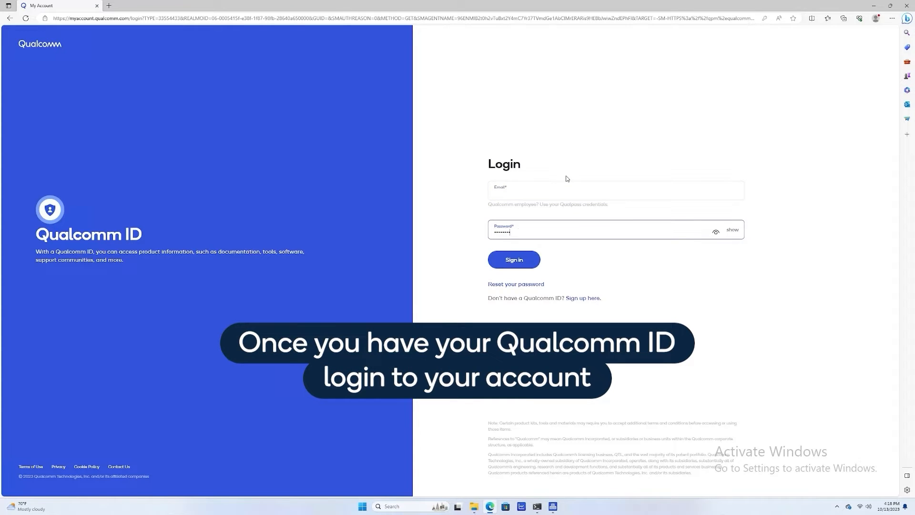
type("••••")
key("Return")
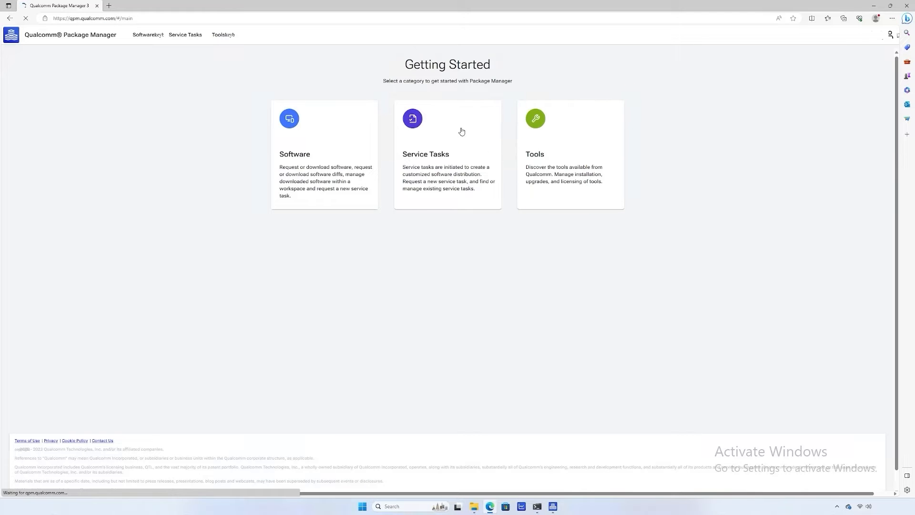
Find QPM3 in Tools and install Qualcomm Package Manager 3 version v3.0.87.1.
left_click(572, 149)
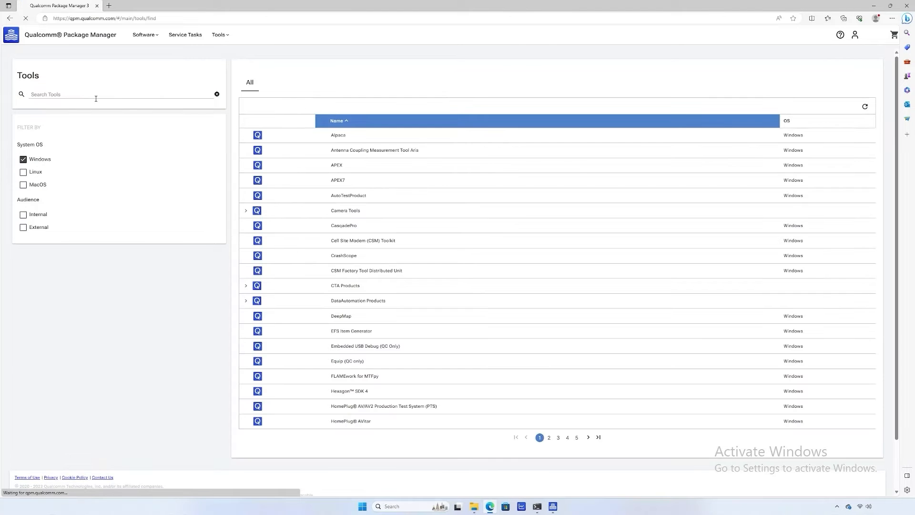
left_click(96, 99)
type("QPM3")
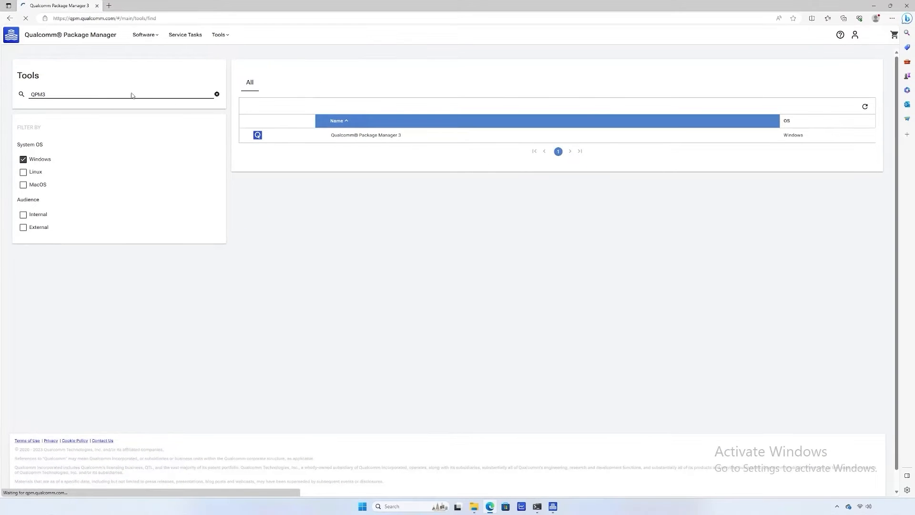
left_click(346, 136)
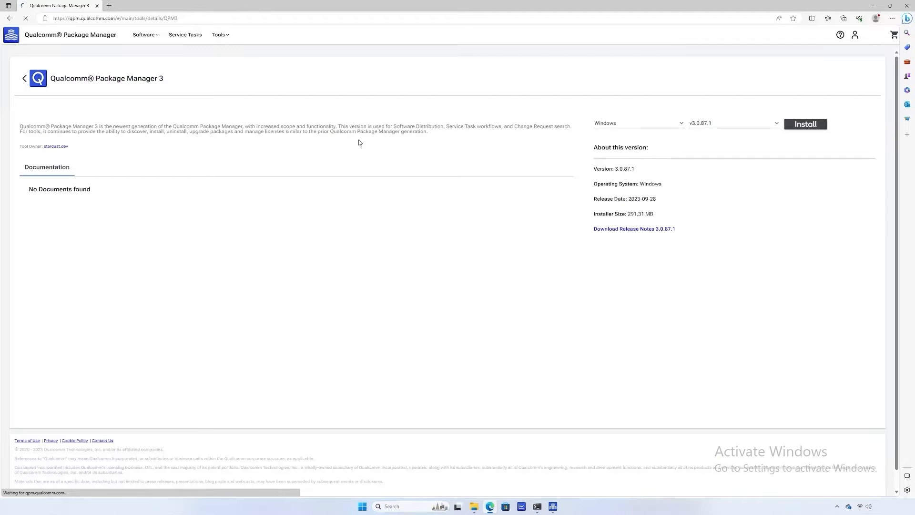
left_click(722, 126)
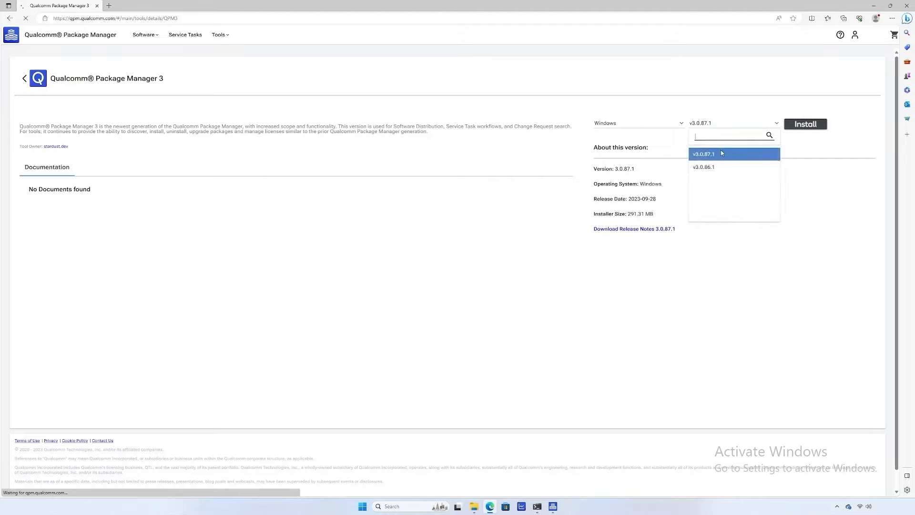
left_click(723, 154)
left_click(822, 125)
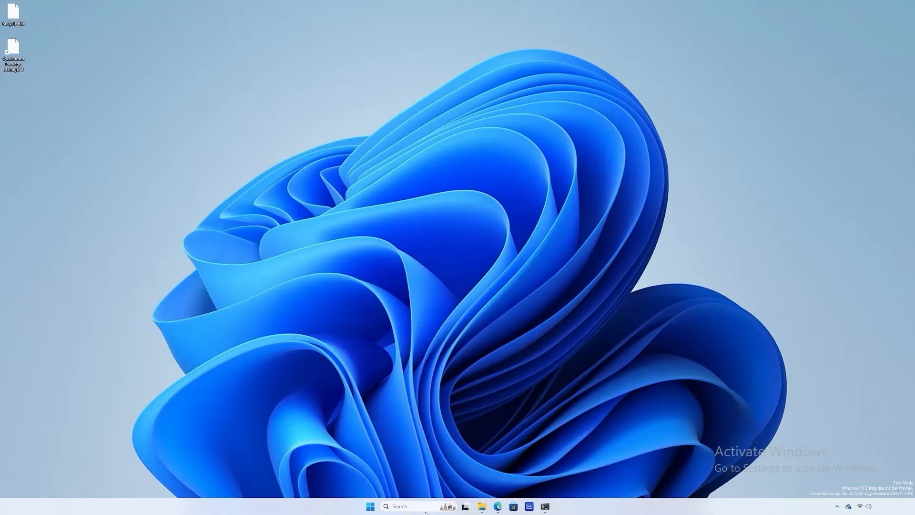
Launch Qualcomm Package Manager 3 from Start search and sign in with the Qualcomm ID.
left_click(422, 506)
type("package manager")
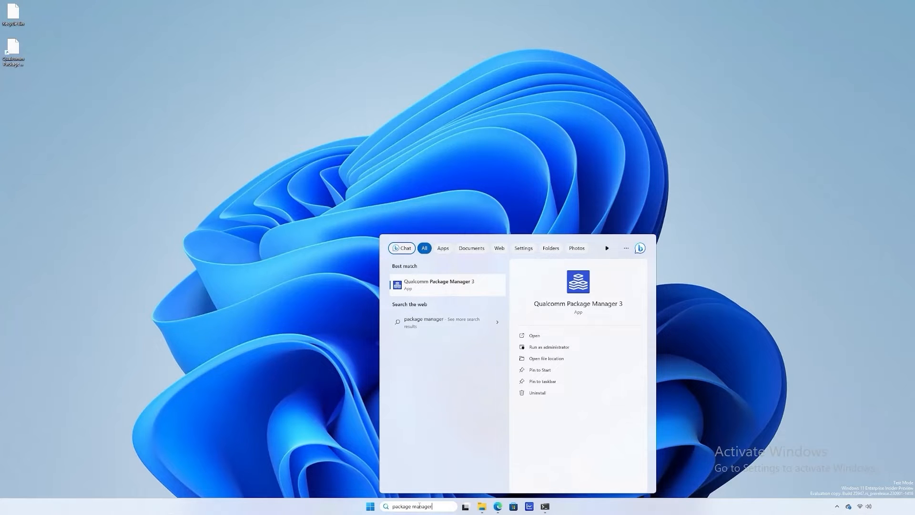
left_click(445, 285)
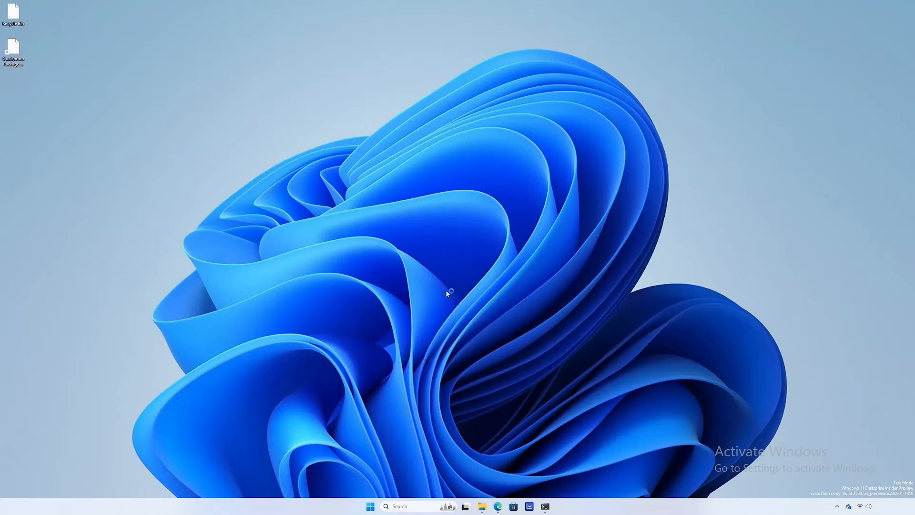
key("Tab")
type("••••••••••••••••••••")
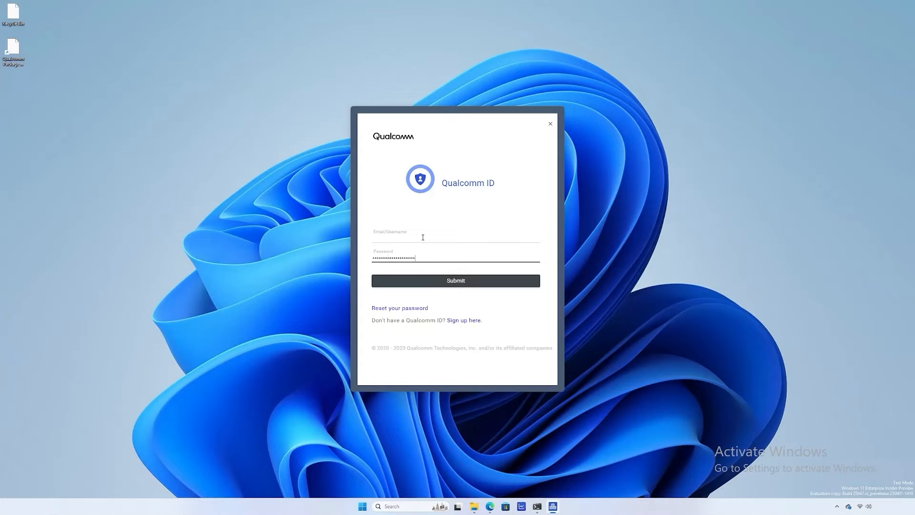
key("Return")
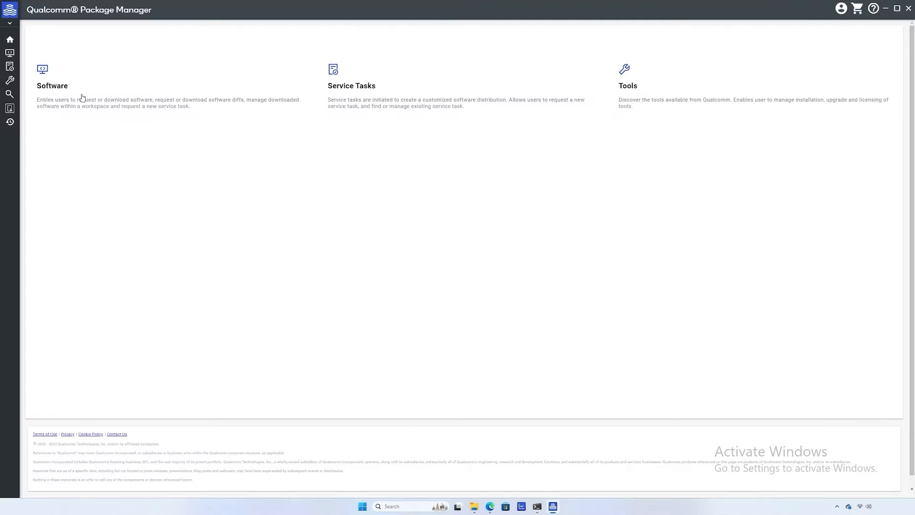
Install Qualcomm Profiler 1.23.9.8 Beta from Tools, accepting the licence and closing the summary.
left_click(9, 80)
left_click(91, 57)
type("Qualcomm Profiler")
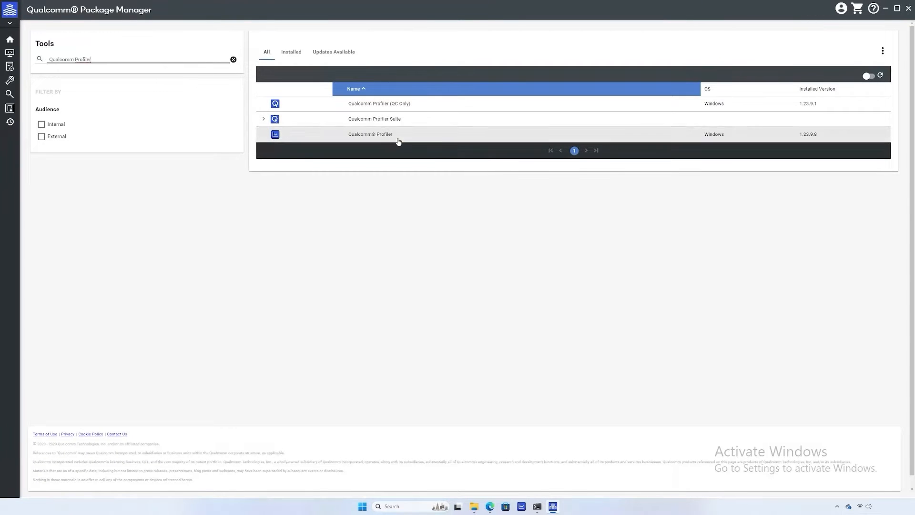
left_click(395, 136)
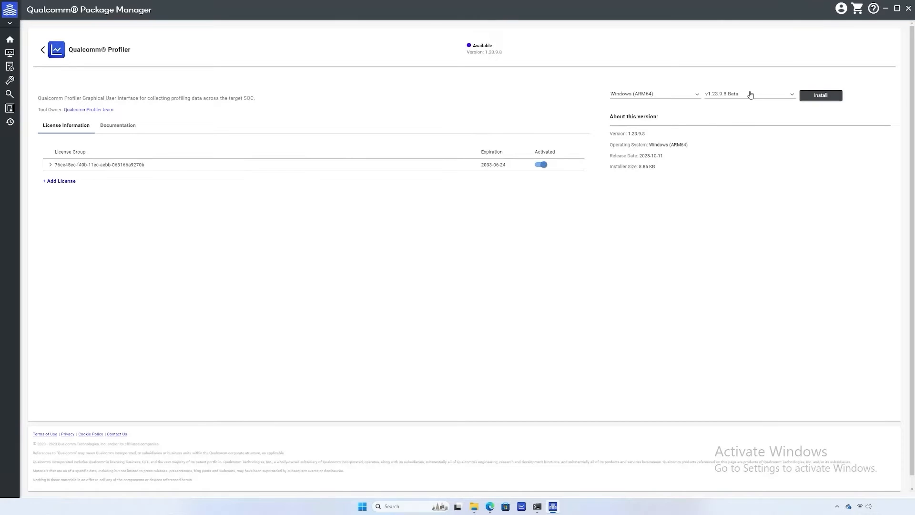
left_click(828, 96)
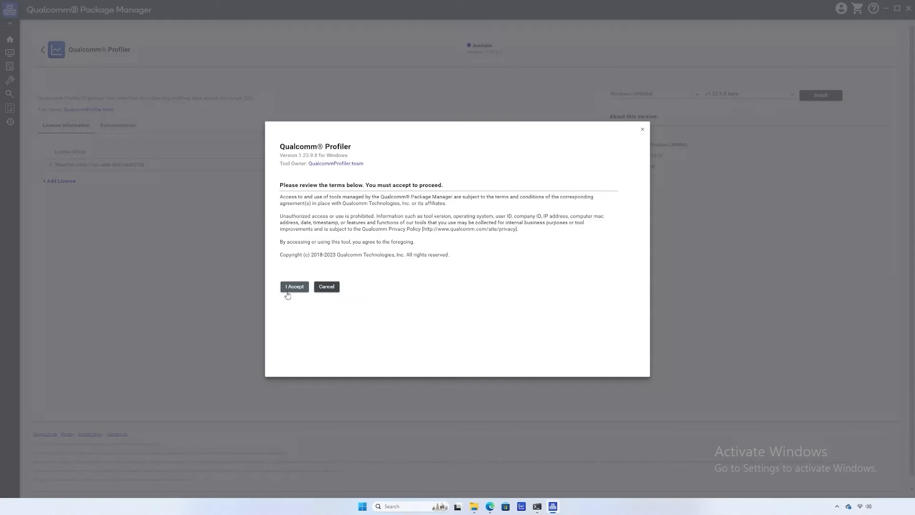
left_click(292, 287)
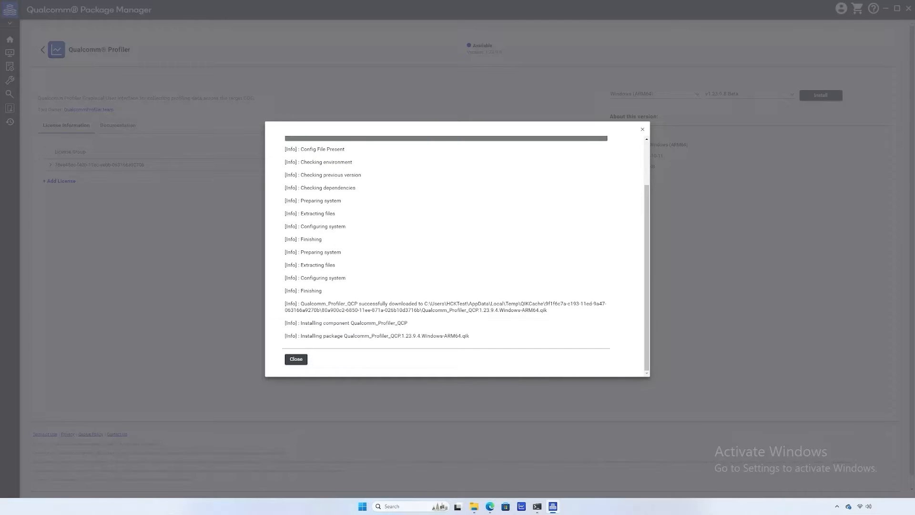
left_click(294, 353)
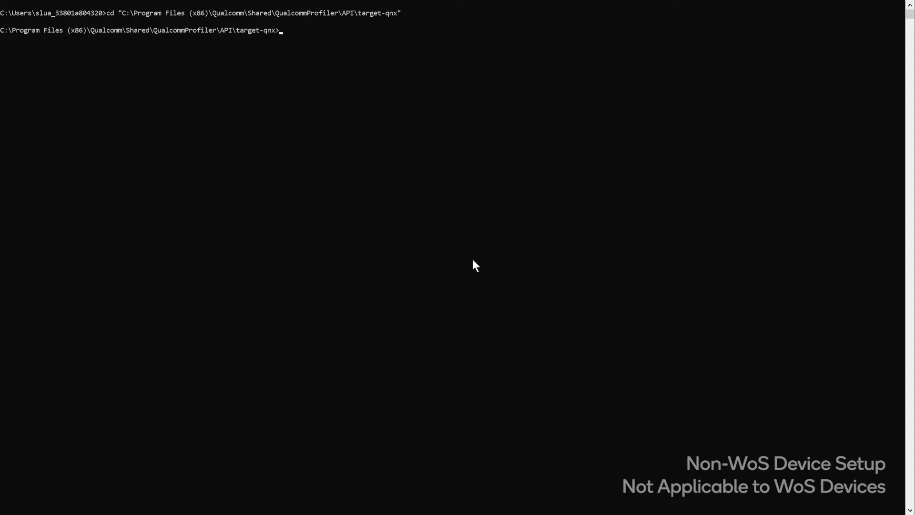
Run InstallerQNX.exe and confirm the install succeeded and the server started at 192.168.1.1.
type("InstallerQNX.exe")
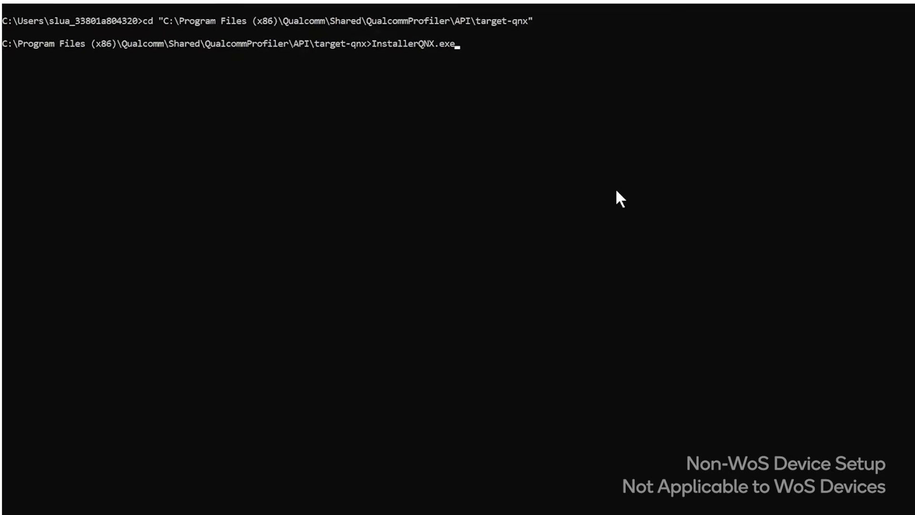
key("Return")
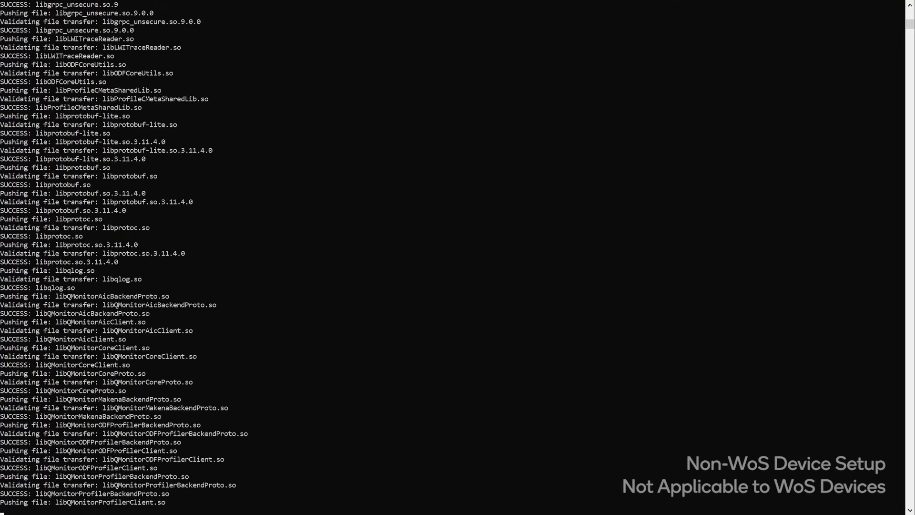
left_click_drag(1, 475, 27, 475)
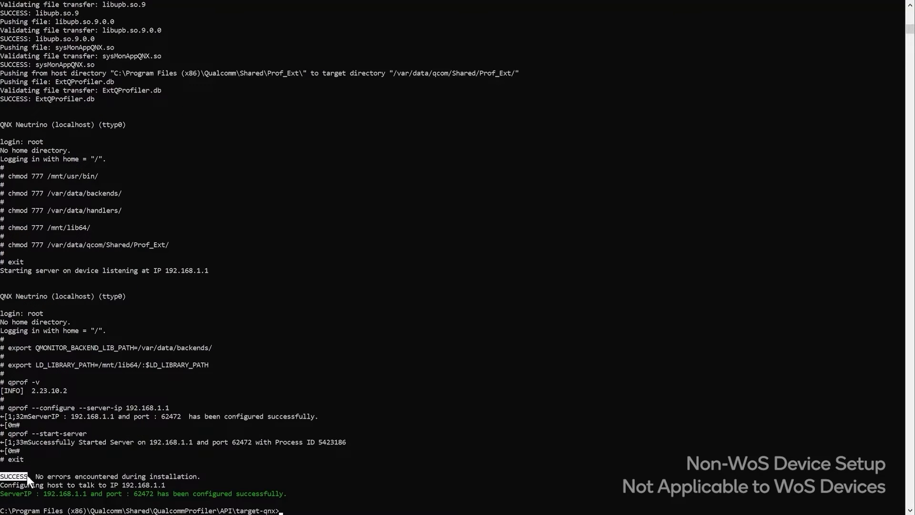
left_click(446, 425)
left_click(10, 433)
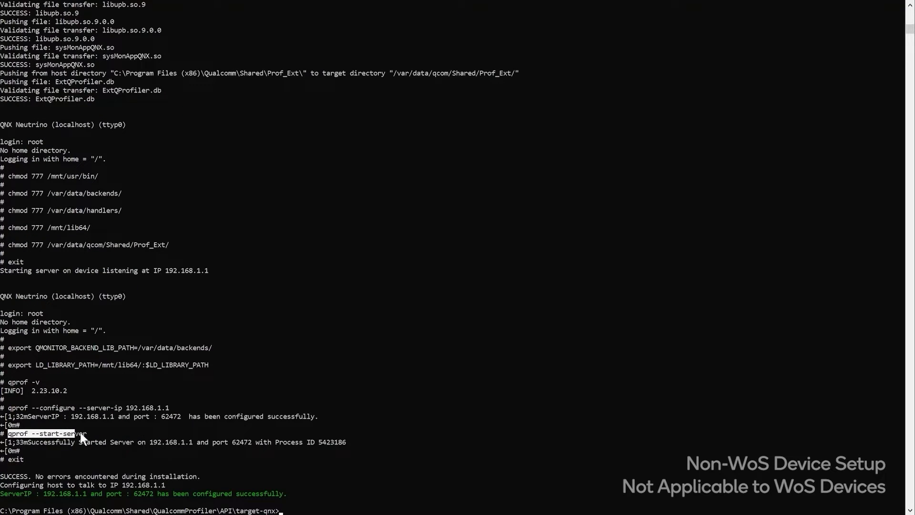
left_click_drag(27, 442, 110, 442)
left_click(434, 391)
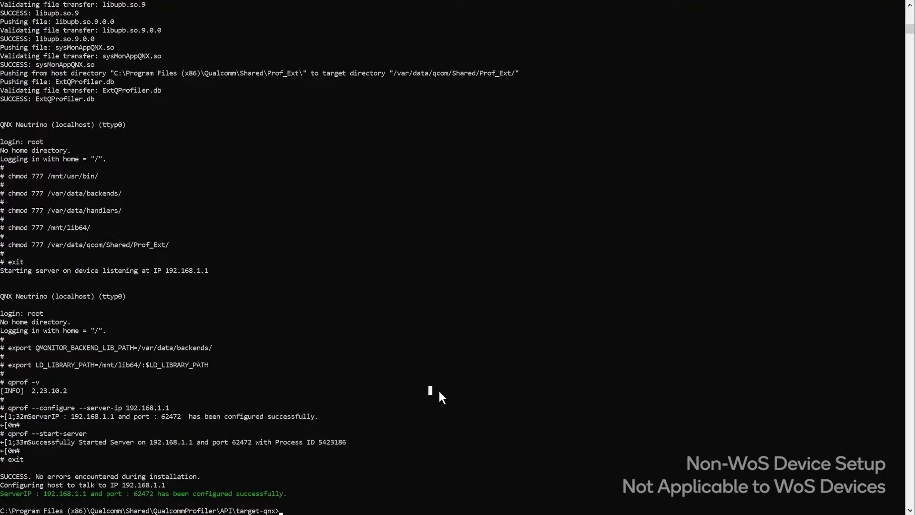
List the QNX device's capabilities with qprof --capabilities, then enter InstallerAndroid.exe.
type("qprof --capabilities")
key("Return")
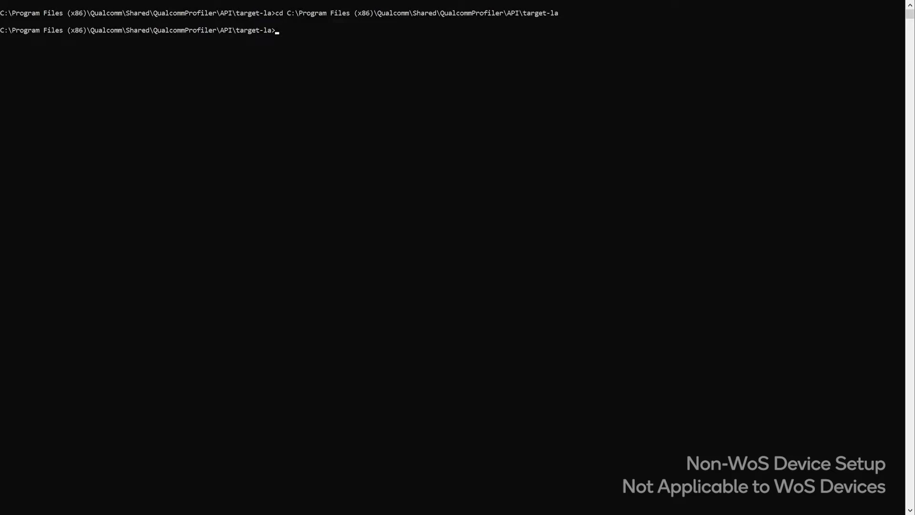
type("InstallerAndroid.exe")
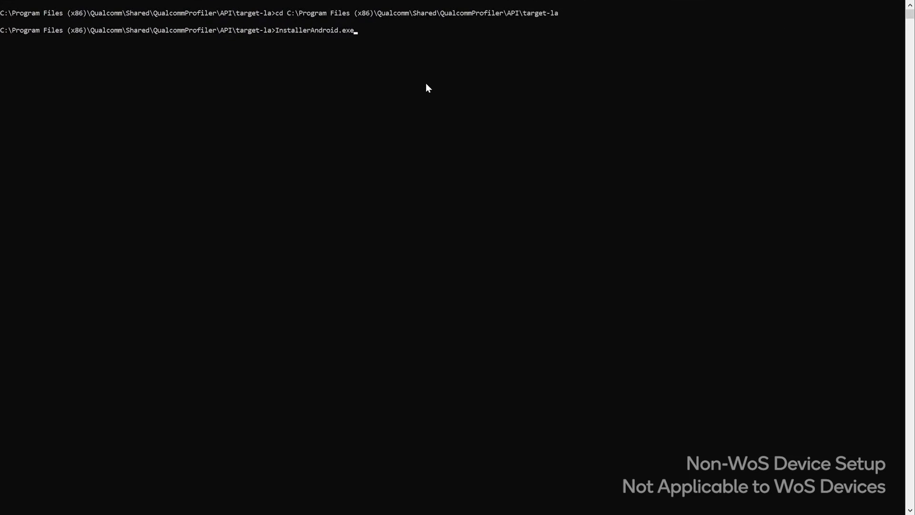
Install the profiler on the Android target, confirm its server at 10.73.4.181, and list capabilities.
key("Return")
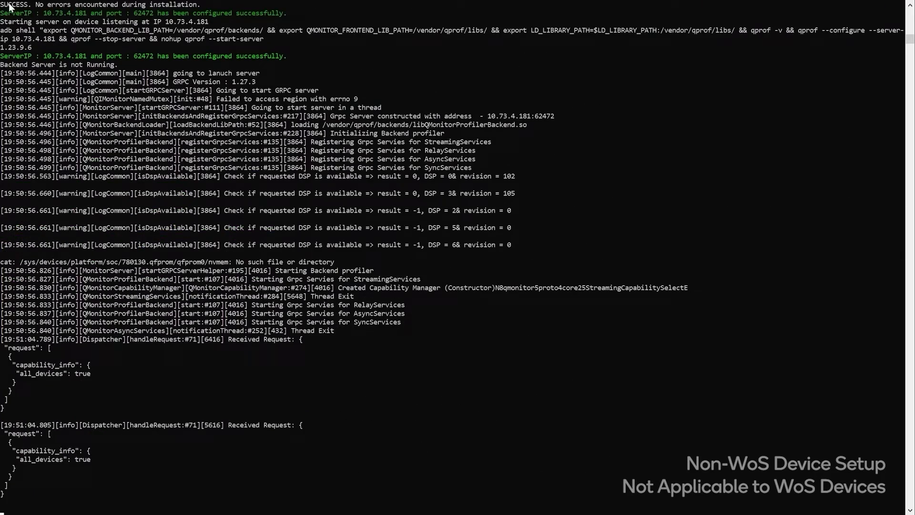
left_click_drag(3, 5, 220, 7)
key("ctrl+c")
left_click_drag(184, 38, 264, 40)
left_click_drag(172, 56, 274, 56)
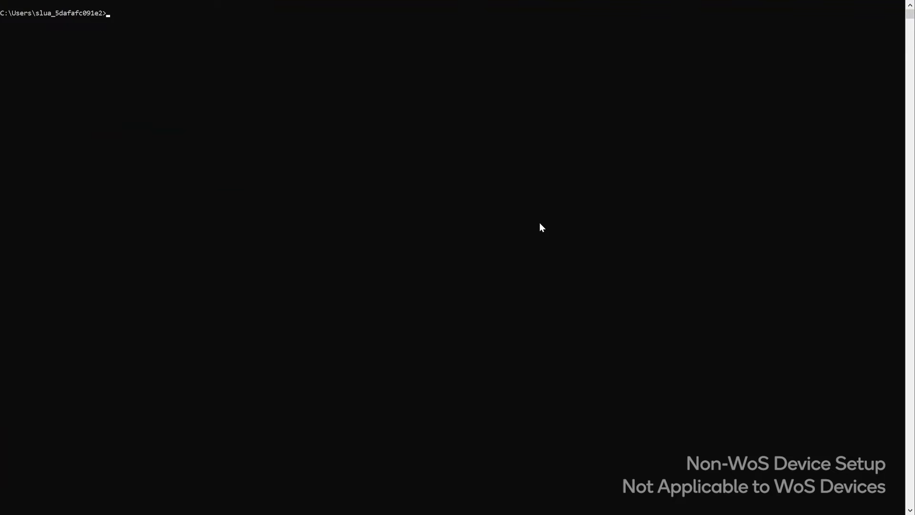
type("qprof --capabilities")
key("Return")
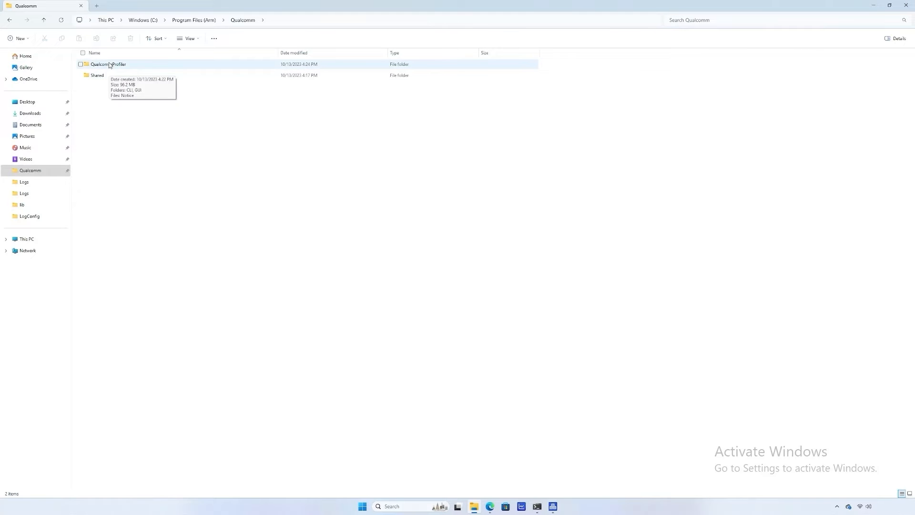
Open QualcommProfiler > CLI > documents in File Explorer.
double_click(109, 64)
double_click(109, 64)
double_click(117, 66)
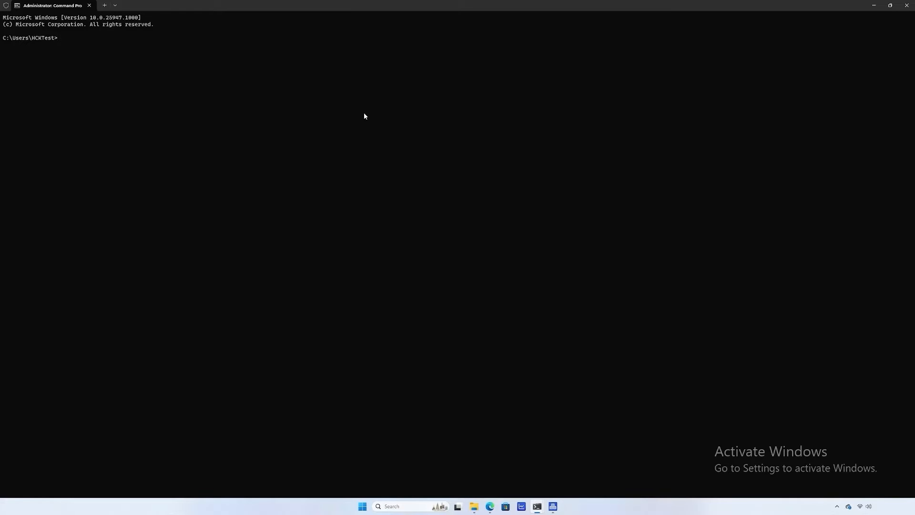
Show qprof -h help, then run qprof --capabilities to print the capabilities table.
type("qprof -h")
key("Return")
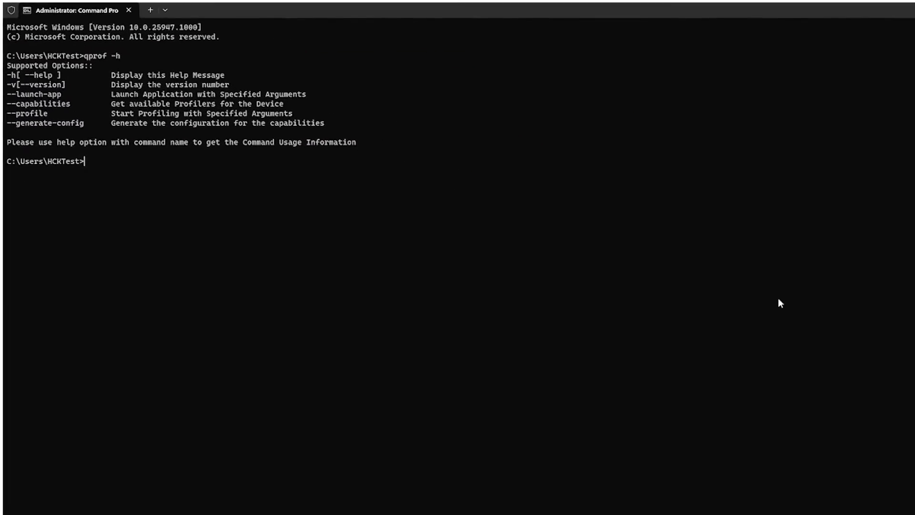
type("qprof")
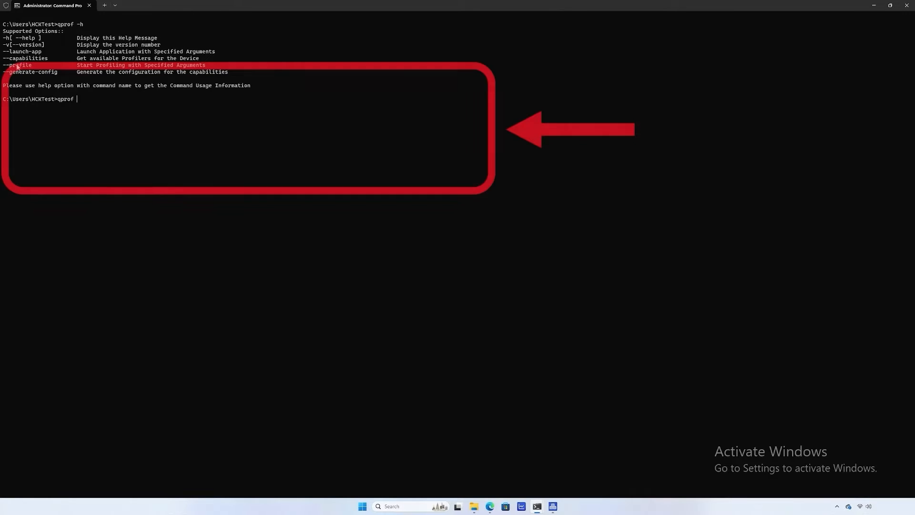
left_click_drag(4, 60, 47, 60)
right_click(45, 58)
right_click(364, 103)
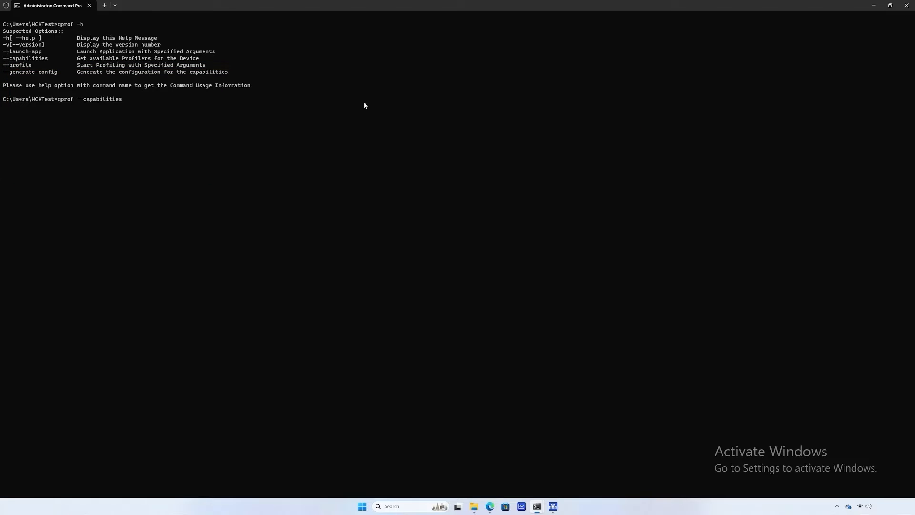
key("Return")
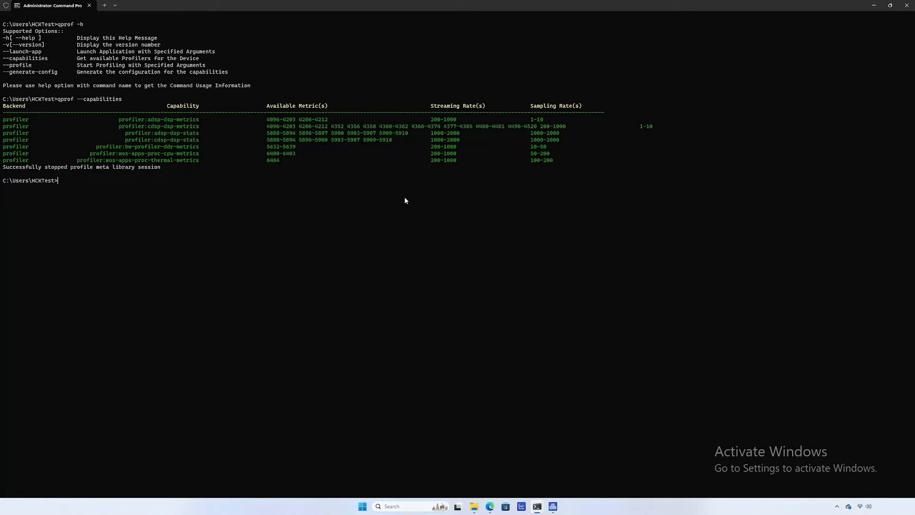
Profile bw-profiler-ddr-metrics for 20 s (streaming 500, sampling 40), then recall it with metric IDs 5632 5635.
type("qprof --profile --profile-type async --capabilities-list")
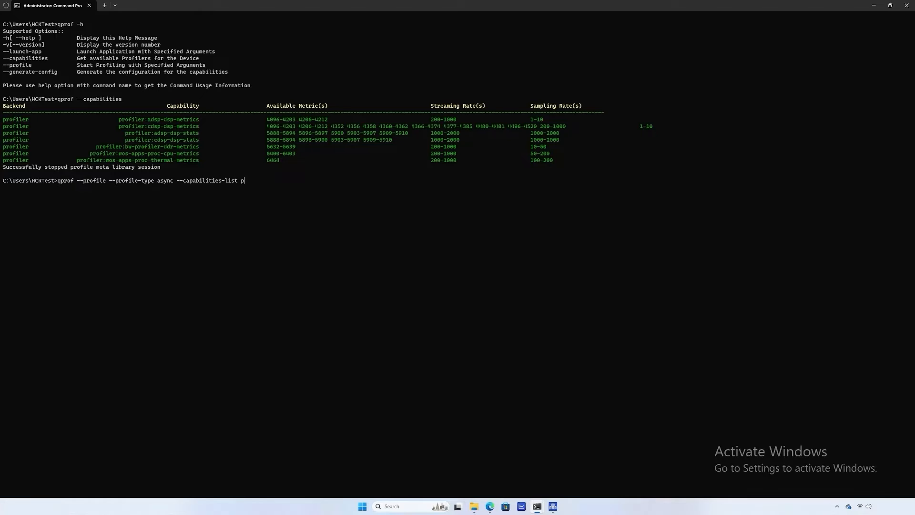
left_click_drag(94, 148, 197, 149)
key("ctrl+c")
key("ctrl+v")
type("--profile-")
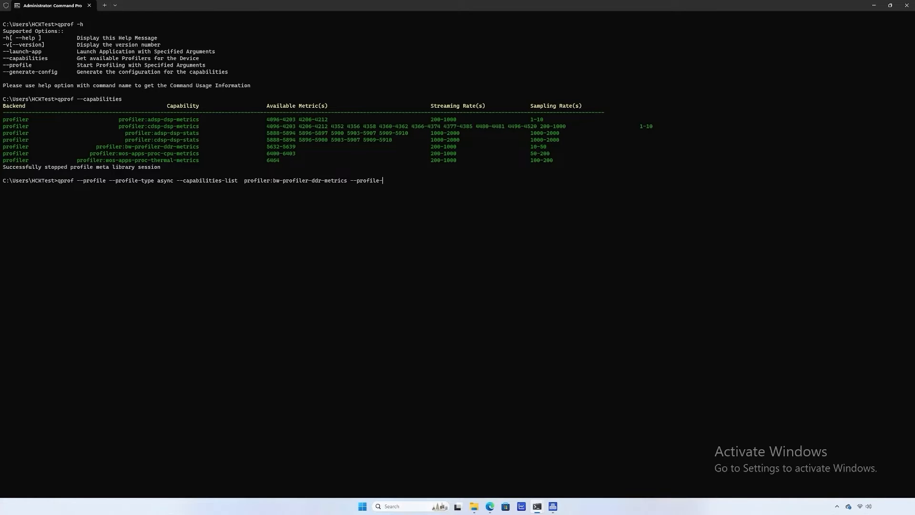
type("time 20 --streaming-rate 500 --sampling-rate 40")
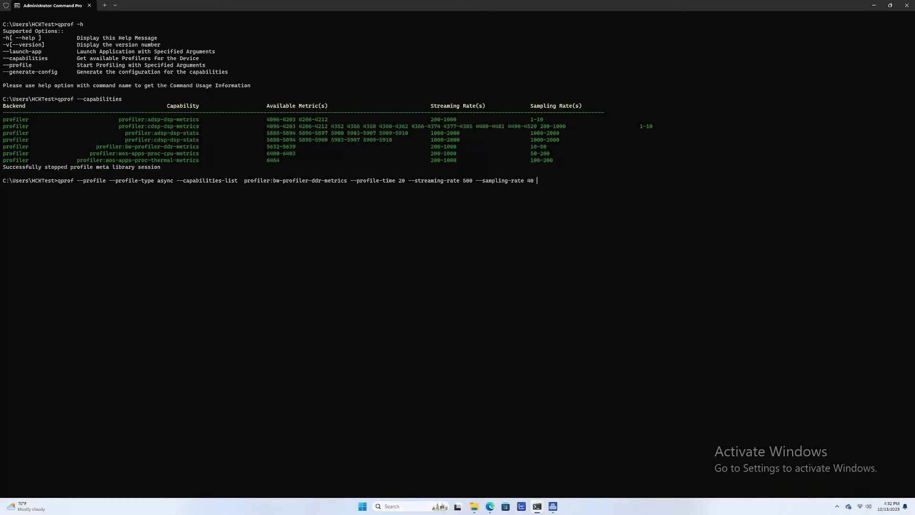
type(" --live")
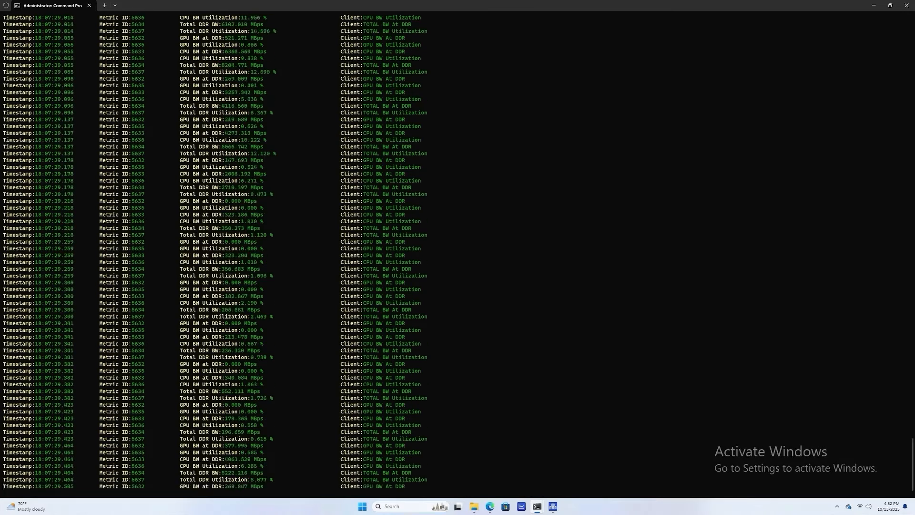
key("Up")
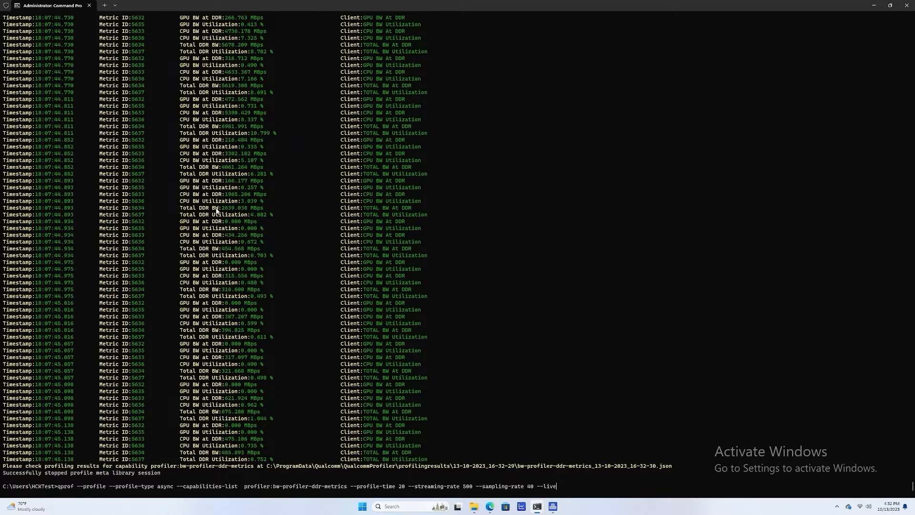
type("--metric-id-list 5632 5635")
Stream live metric 5635 while both aquariums go to 30000 fish and back to 1.
key("BackSpace")
key("BackSpace")
key("BackSpace")
key("BackSpace")
type("5")
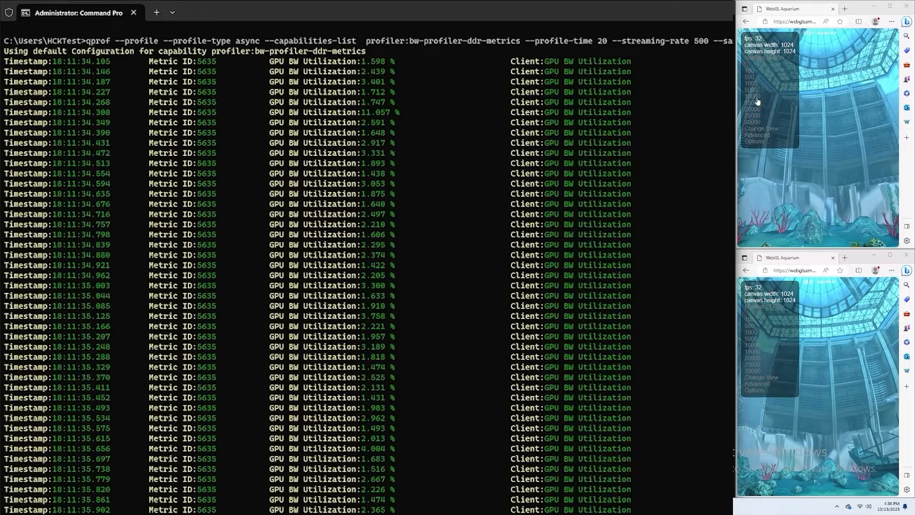
left_click(754, 123)
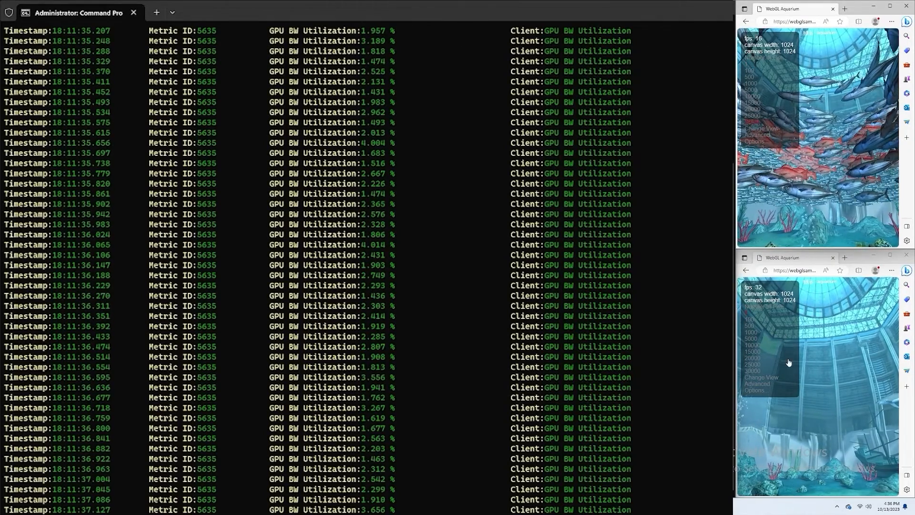
left_click(754, 371)
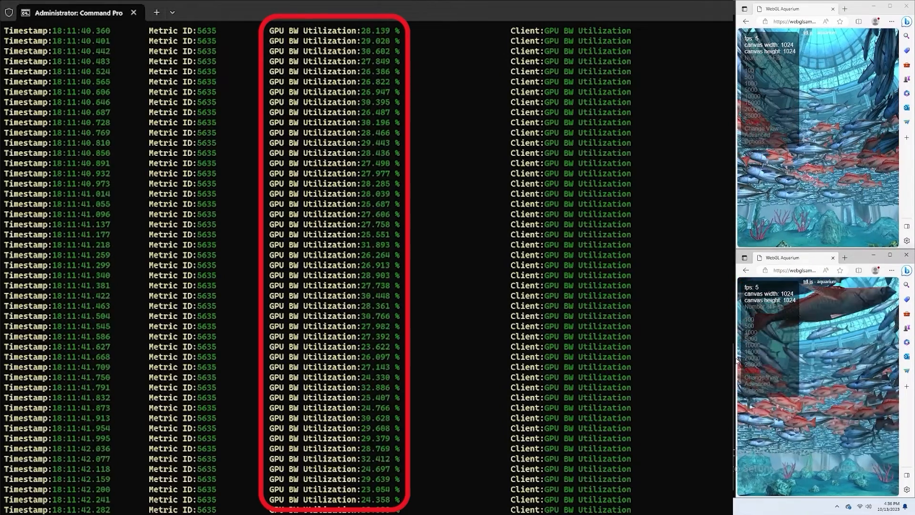
left_click(752, 321)
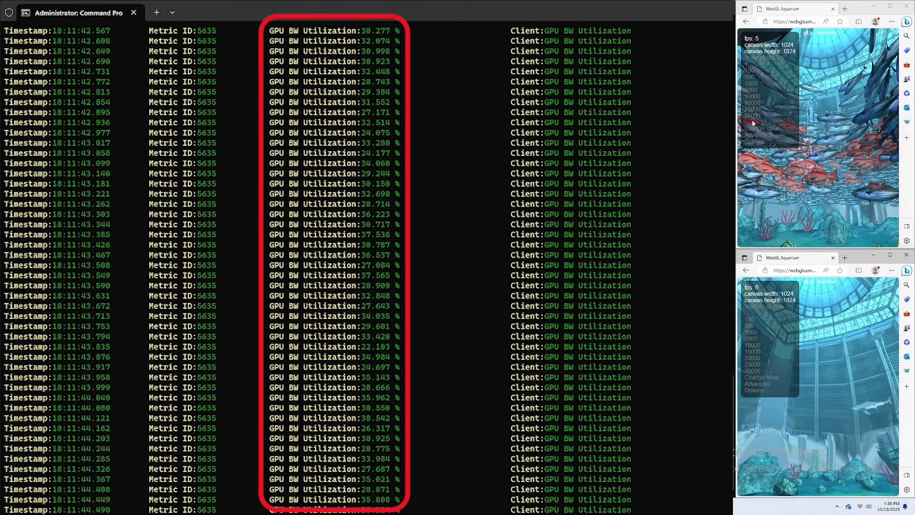
left_click(748, 66)
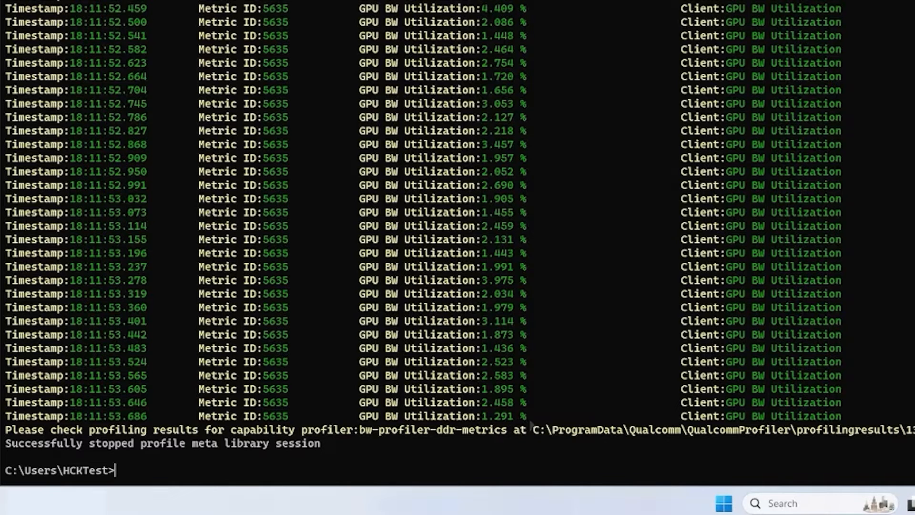
Highlight the GPU BW Utilization client name in the profiler output.
double_click(699, 416)
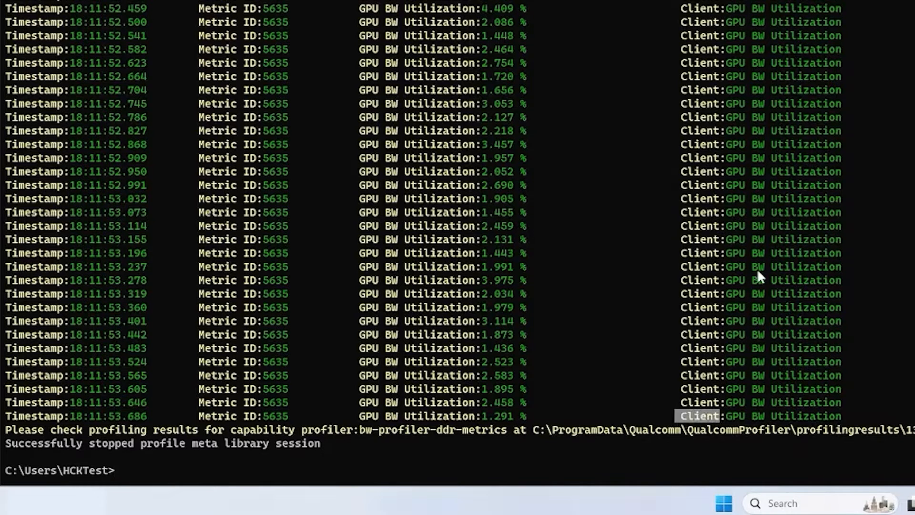
left_click_drag(728, 419, 838, 420)
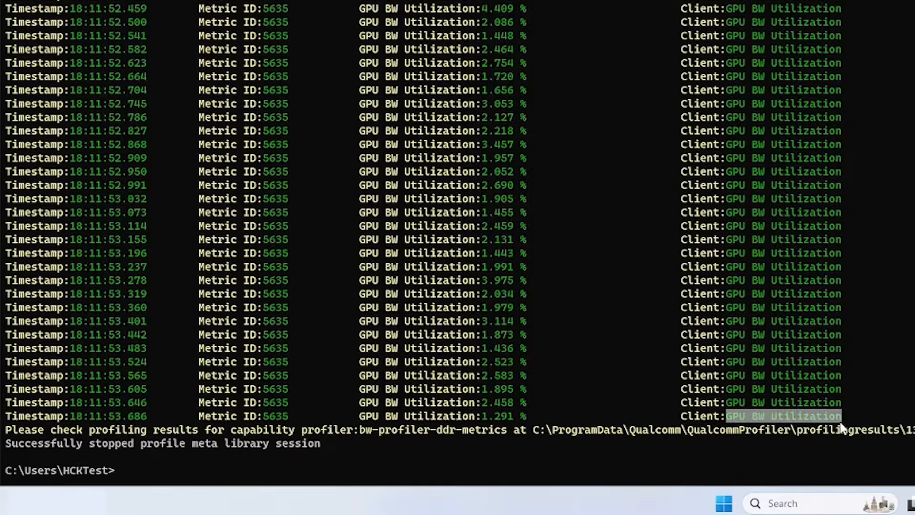
left_click(908, 351)
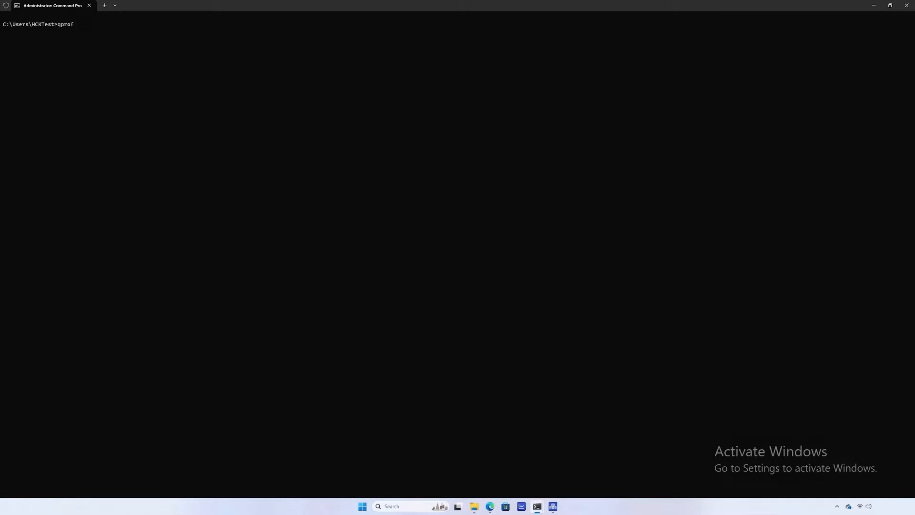
List capabilities, then start the live NSP bandwidth profile for metric 5638.
type("--capabilities")
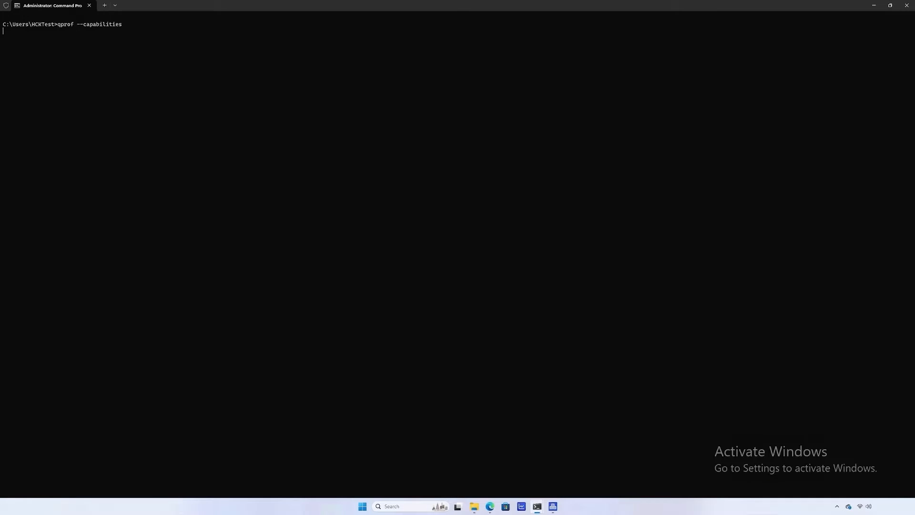
key("Return")
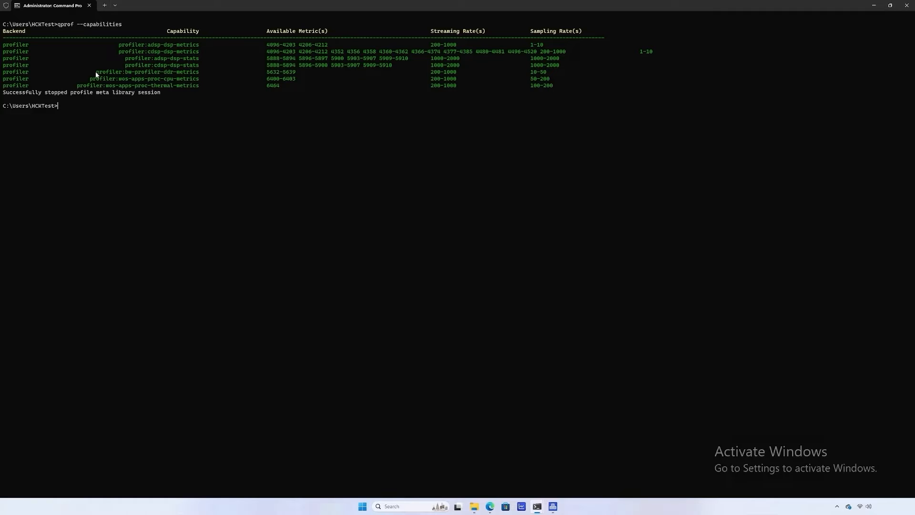
key("ctrl+v")
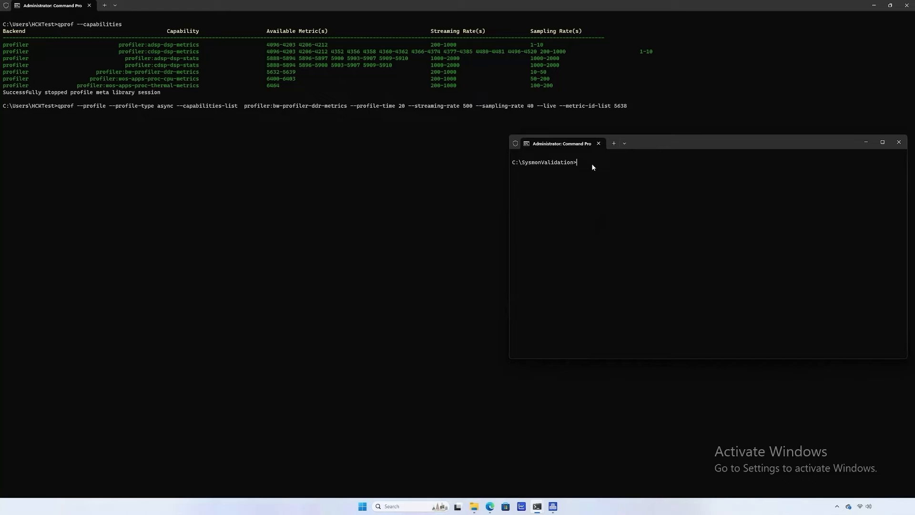
key("Up")
key("Up")
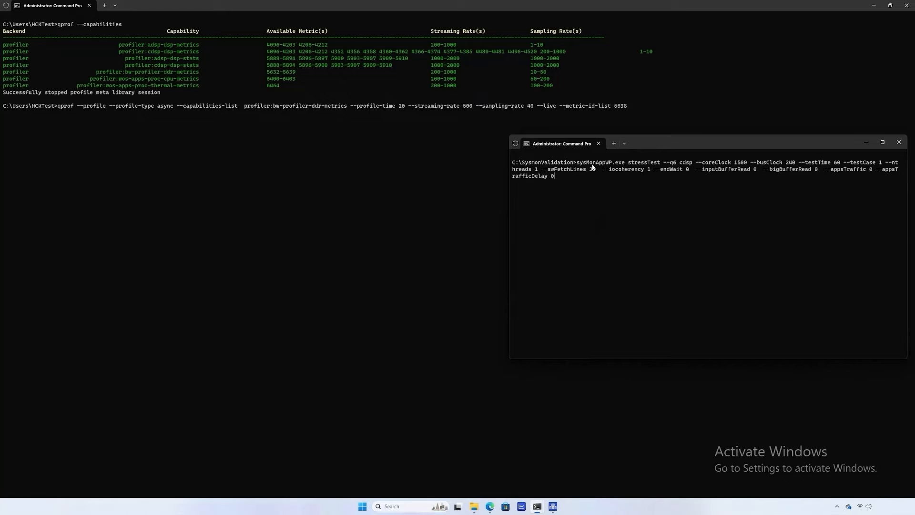
left_click(422, 193)
key("Return")
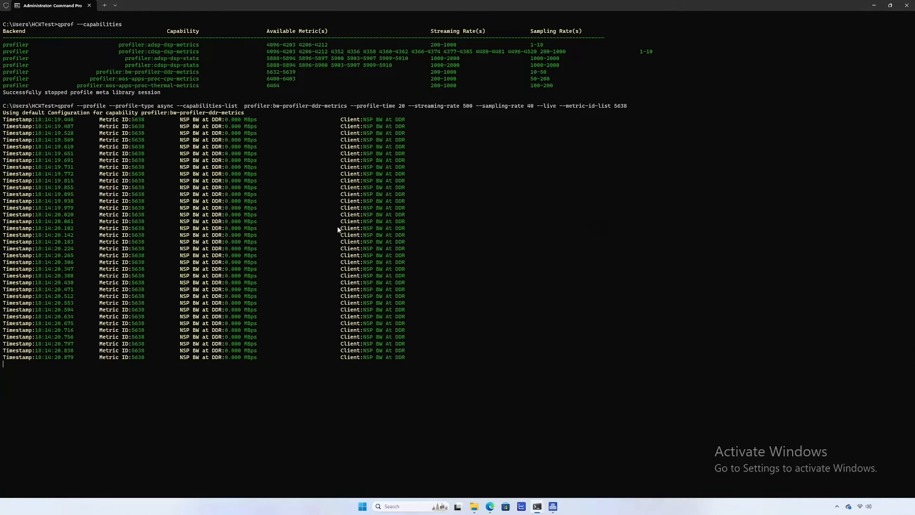
Run the CDSP stress test in the second console, then stop it with Ctrl+C.
key("alt+Tab")
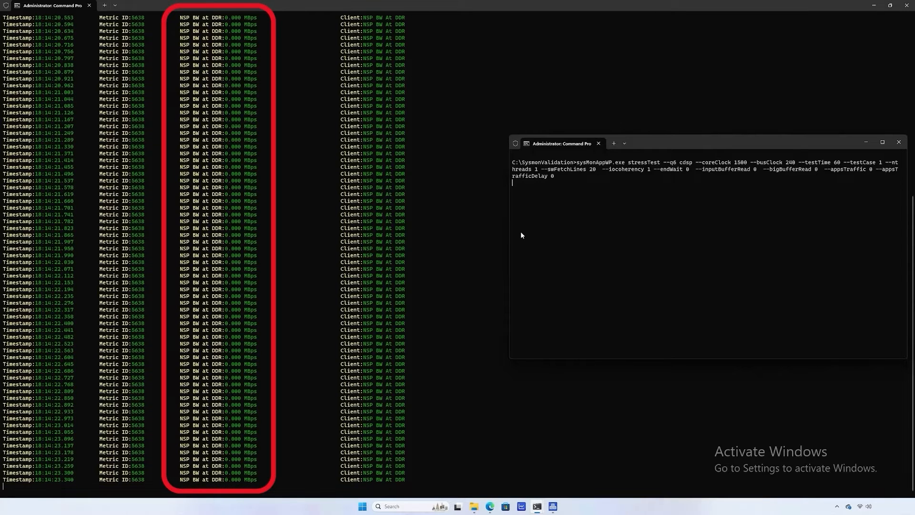
key("Return")
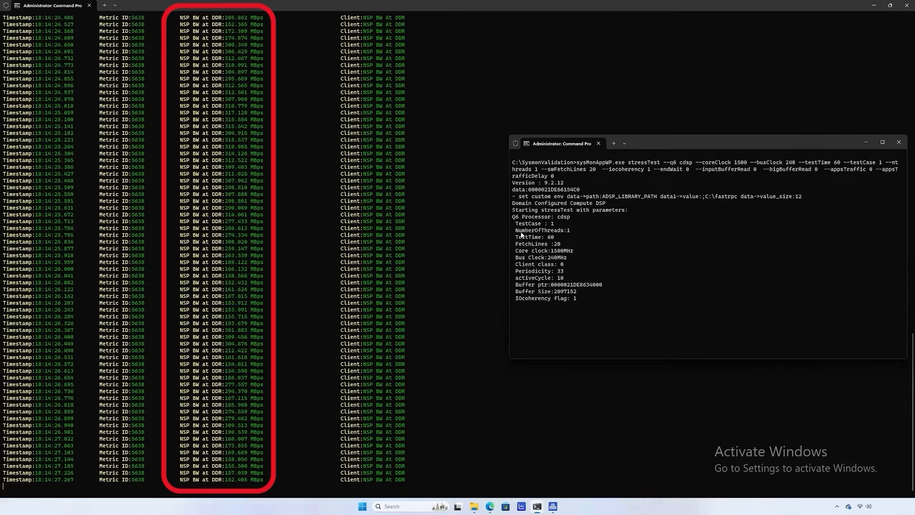
key("ctrl+c")
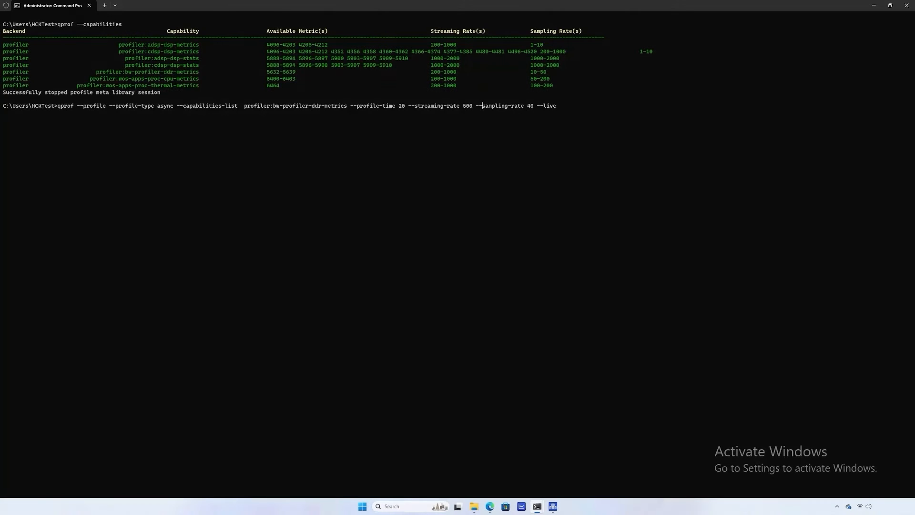
Swap the DDR capability for wos-apps-proc-cpu-metrics, cdsp-dsp-metrics and wos-apps-proc-thermal-metrics, then run.
key("BackSpace")
key("BackSpace")
key("BackSpace")
key("BackSpace")
key("BackSpace")
key("BackSpace")
key("BackSpace")
key("BackSpace")
key("BackSpace")
key("BackSpace")
key("BackSpace")
key("BackSpace")
key("BackSpace")
key("BackSpace")
key("BackSpace")
key("BackSpace")
key("BackSpace")
key("BackSpace")
key("BackSpace")
key("BackSpace")
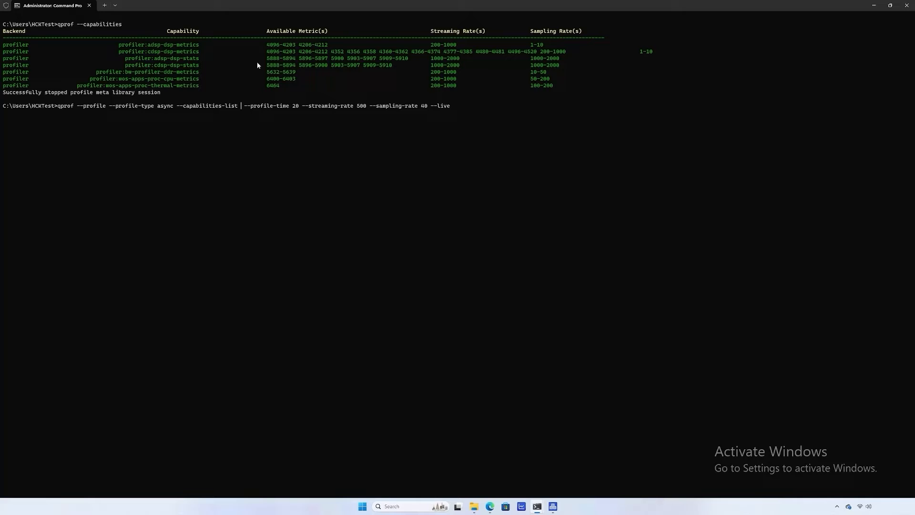
left_click_drag(90, 79, 199, 79)
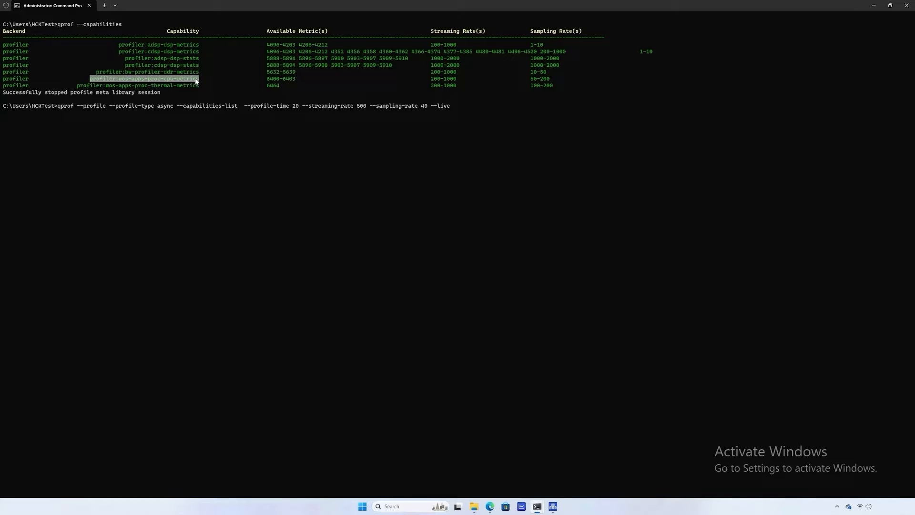
key("ctrl+c")
key("ctrl+v")
left_click_drag(119, 51, 196, 53)
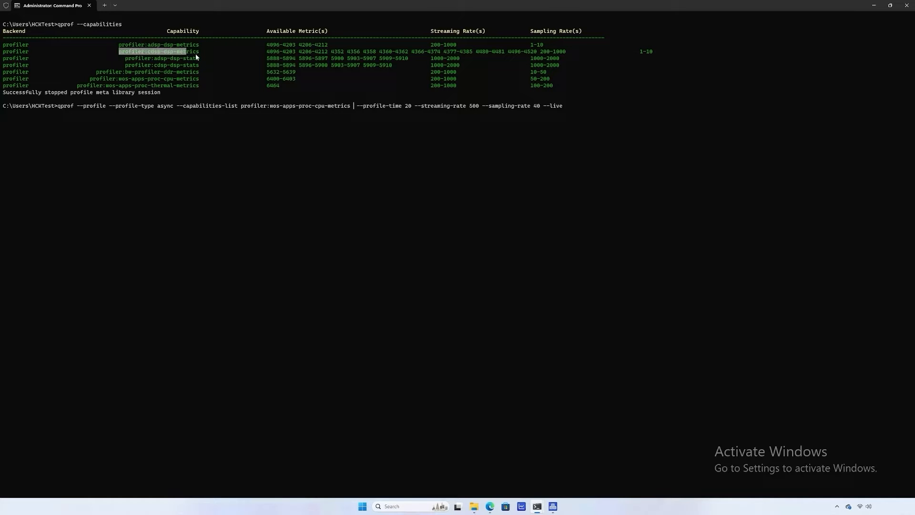
key("ctrl+c")
key("ctrl+v")
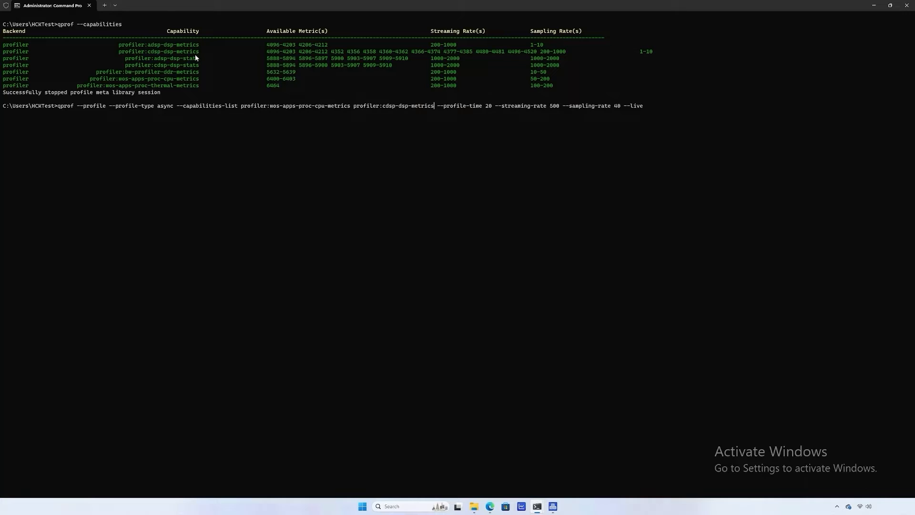
left_click_drag(79, 87, 178, 85)
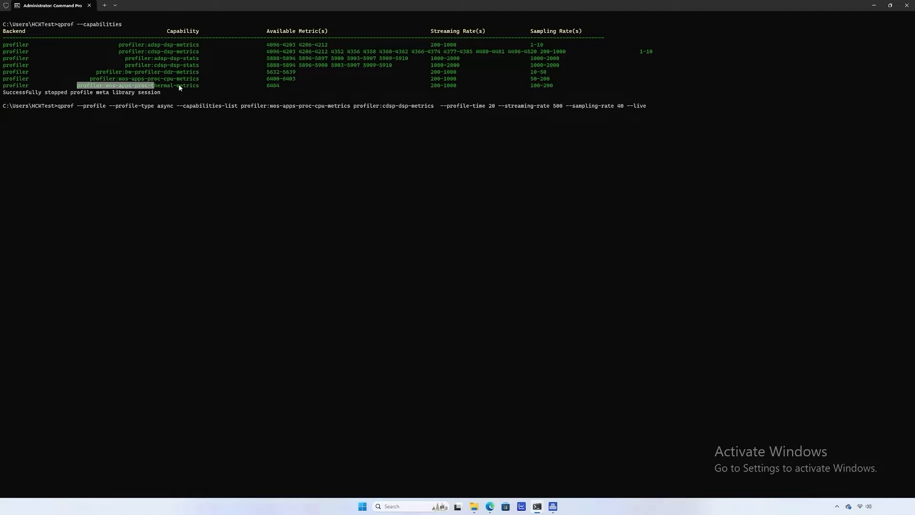
key("ctrl+c")
key("ctrl+v")
key("Return")
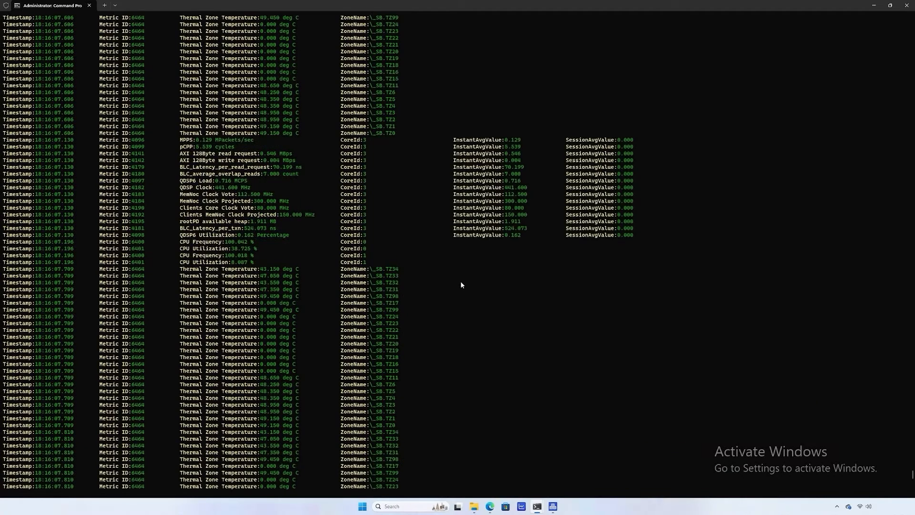
Review the run output, marking the CPU Frequency and Utilization rows and the thermal zone lines.
left_click_drag(178, 242, 282, 260)
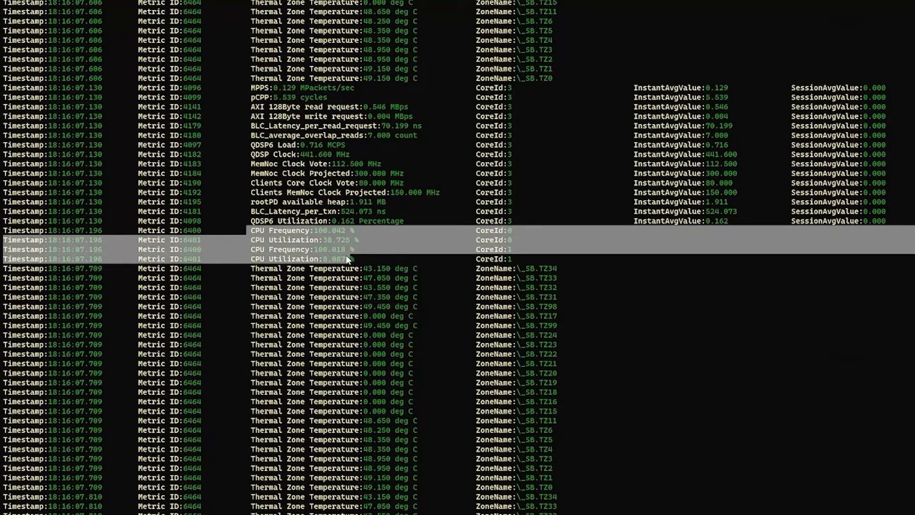
left_click(347, 257)
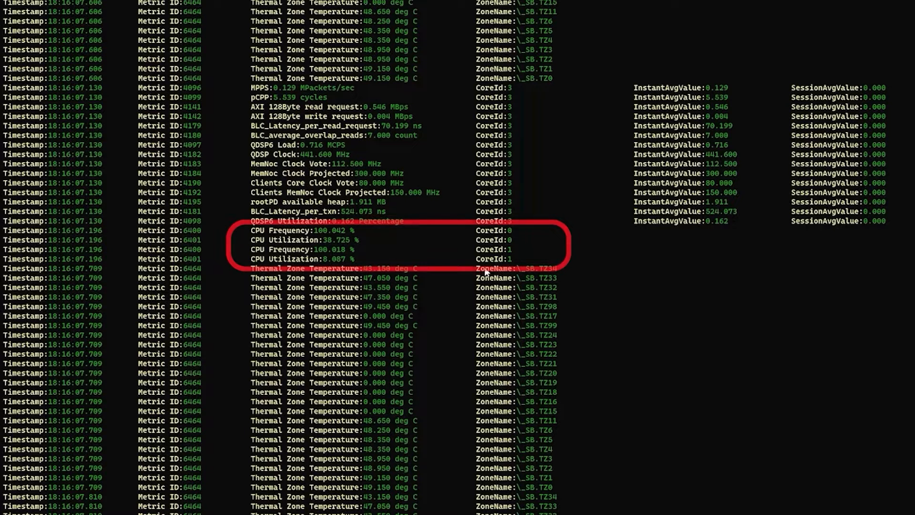
scroll(486, 228, "up", 5)
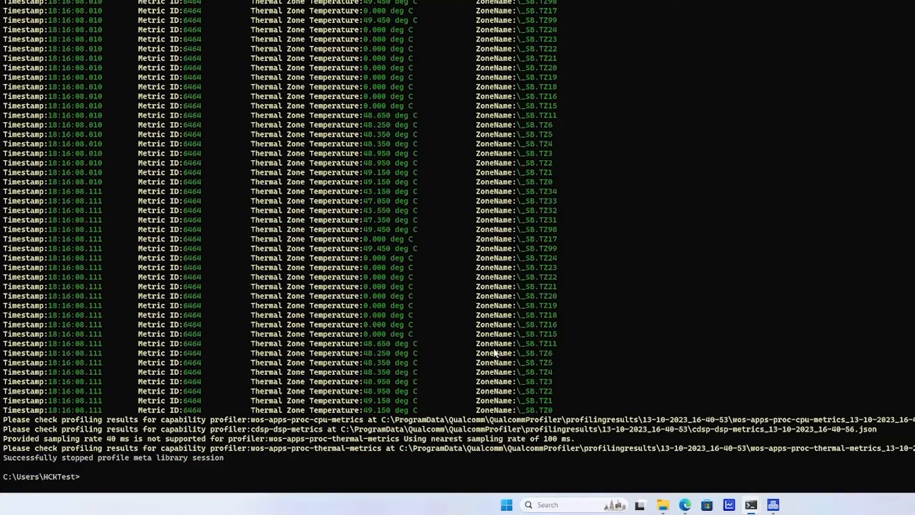
left_click_drag(519, 413, 561, 414)
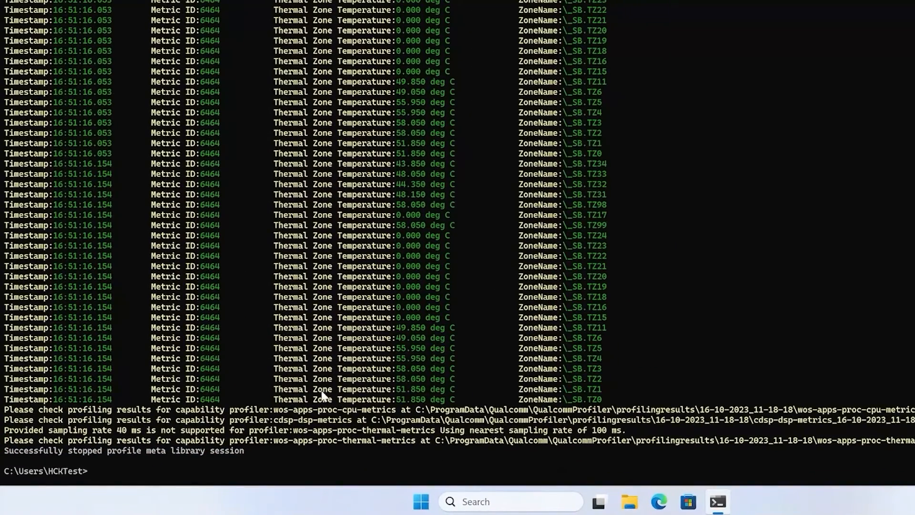
Rerun the recalled qprof command with --result-format trace and select the 16-10-2023_11-19-16 results path.
key("Up")
type("--result-format ve")
type("rbose")
key("BackSpace")
key("BackSpace")
key("BackSpace")
key("BackSpace")
key("BackSpace")
key("BackSpace")
key("BackSpace")
type("csv")
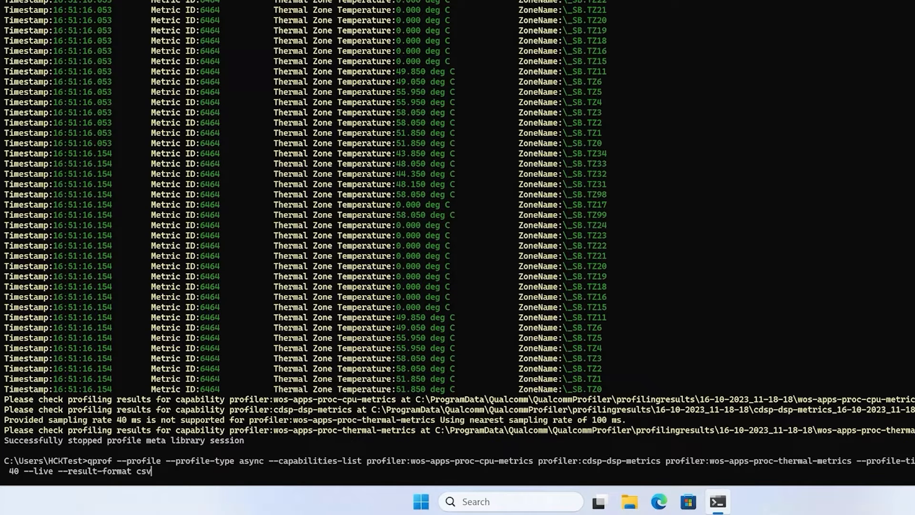
key("BackSpace")
key("BackSpace")
key("BackSpace")
type("trace")
key("Return")
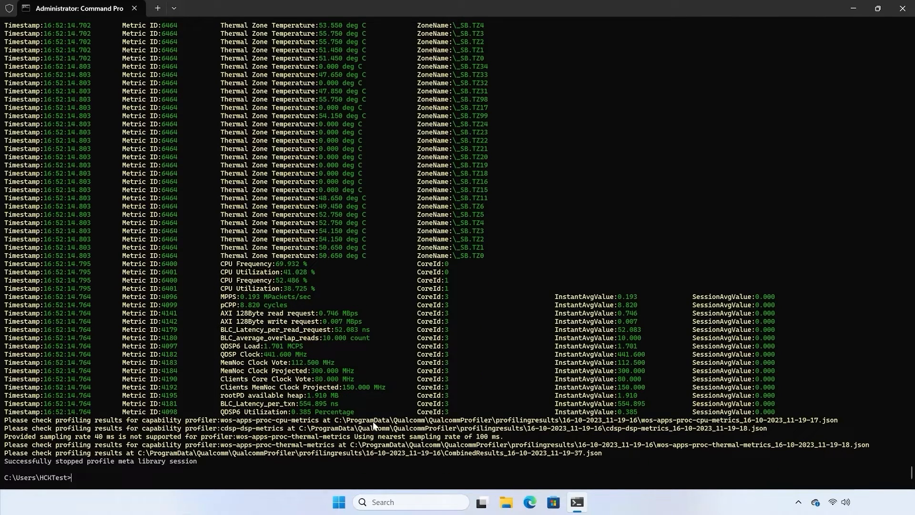
left_click_drag(140, 452, 442, 452)
Close Getting Started, start opening a data file, and copy the 16-10-2023_11-19-16 results path.
key("ctrl+c")
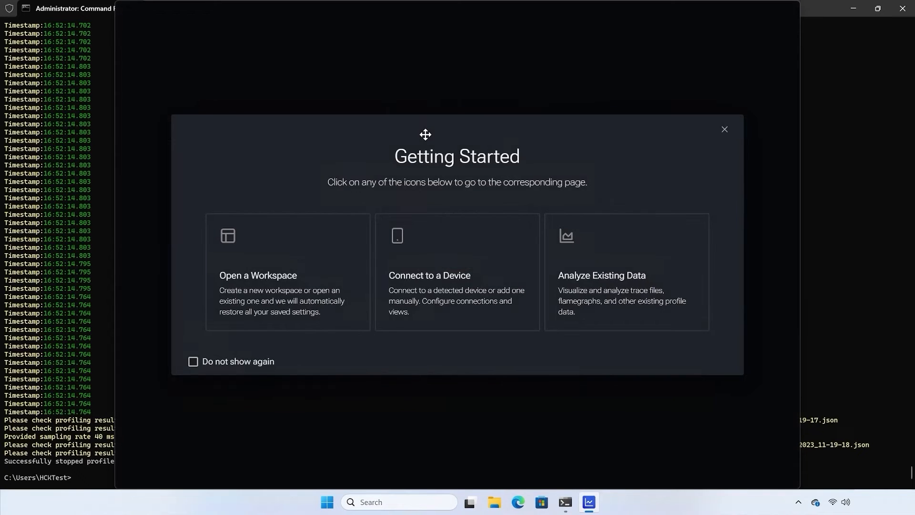
left_click(724, 130)
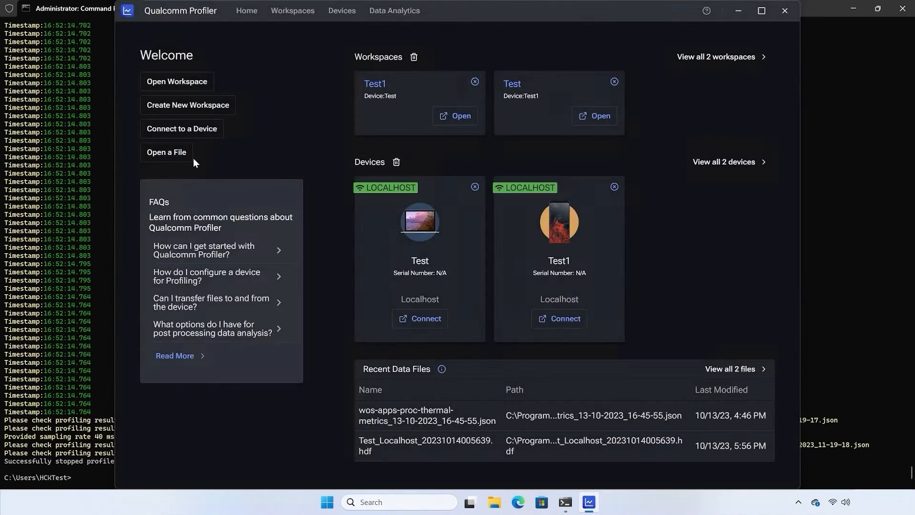
left_click(177, 155)
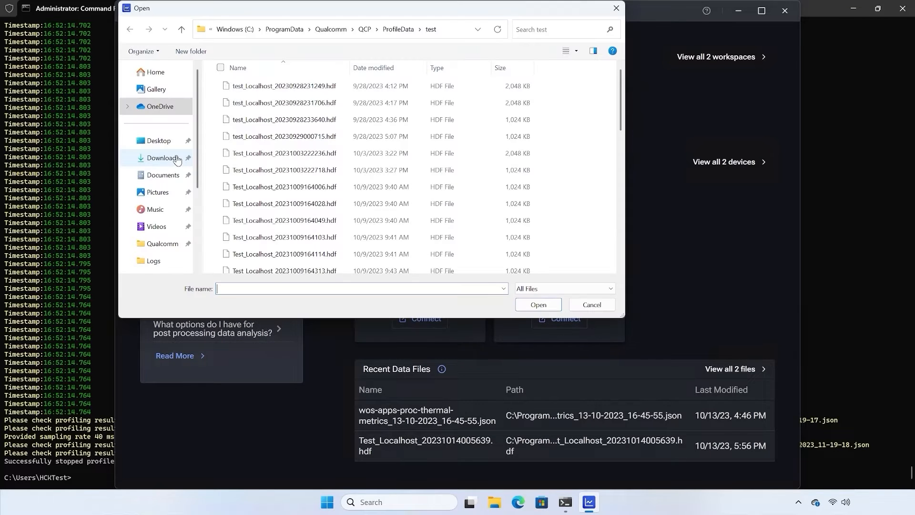
key("alt+Tab")
left_click_drag(138, 452, 444, 451)
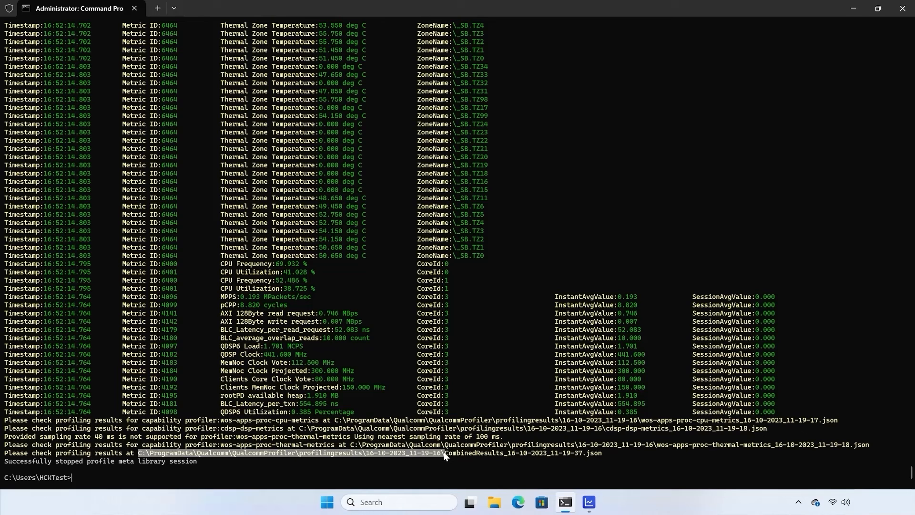
key("ctrl+c")
Open CombinedResults_16-10-2023_11-19-37.json from the pasted folder path and maximize the profiler window.
left_click(586, 501)
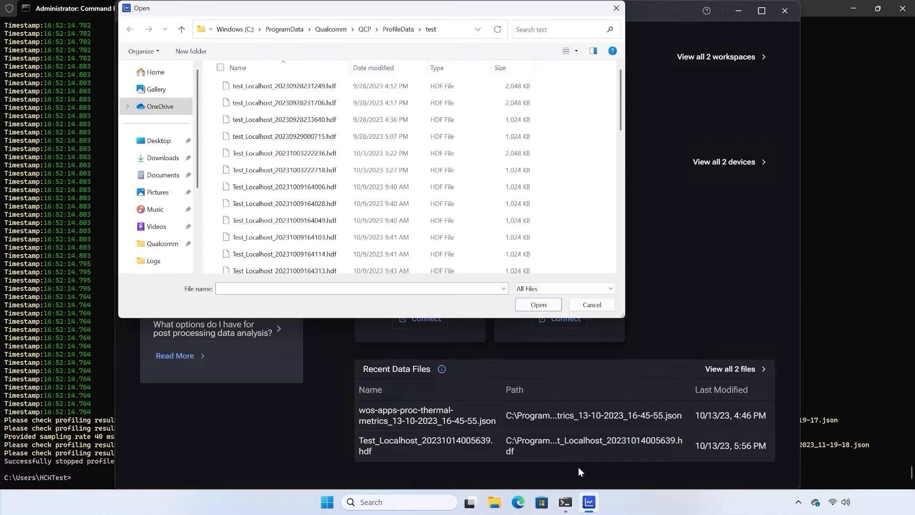
left_click(450, 32)
key("ctrl+v")
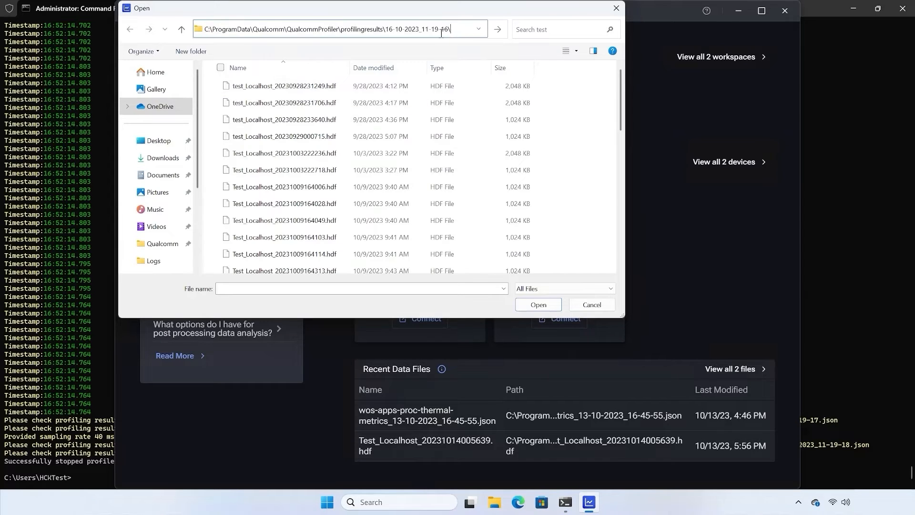
key("Return")
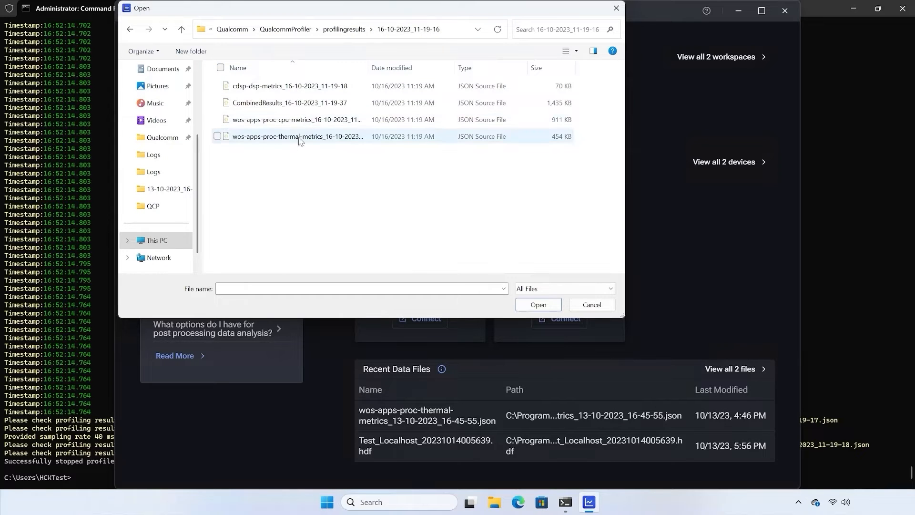
double_click(307, 107)
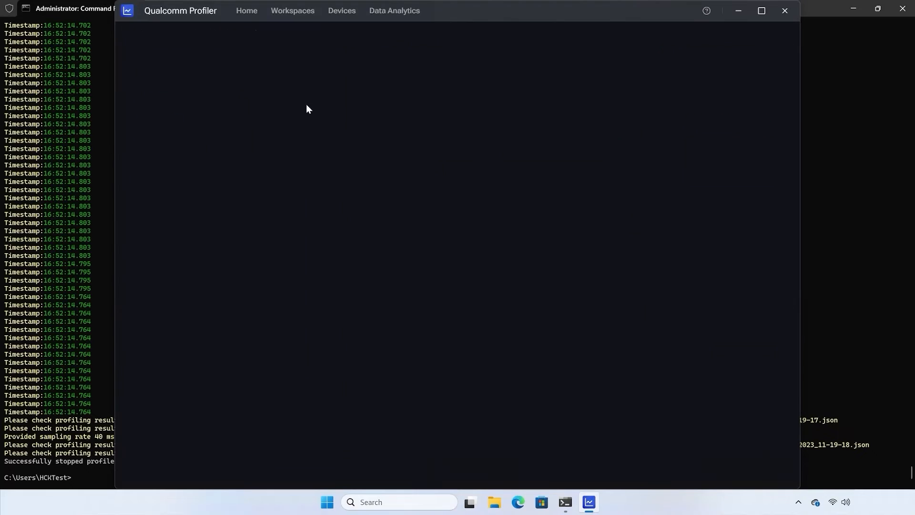
left_click(762, 12)
Expand the TEMPERATURE_SENSOR 10 track, then go to ui.perfetto.dev in the browser.
left_click(18, 162)
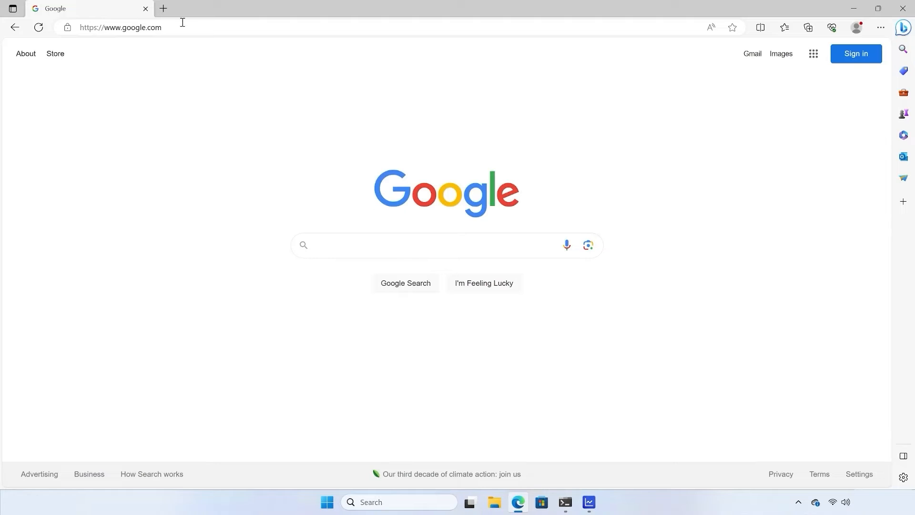
left_click(182, 27)
type("ui.")
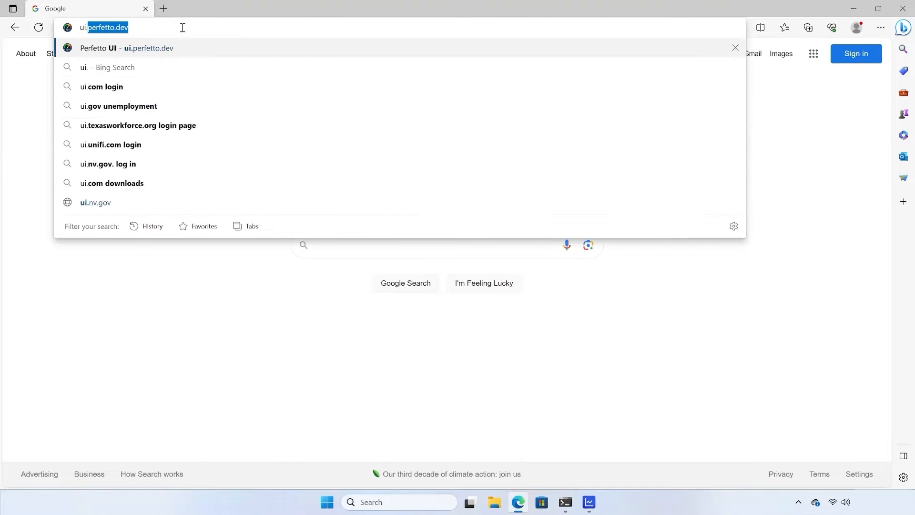
type("perfetto.dev")
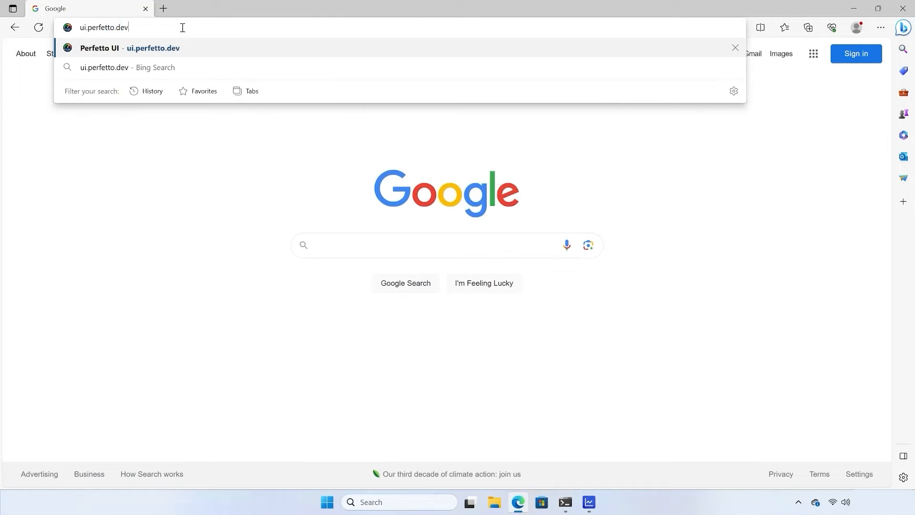
key("Return")
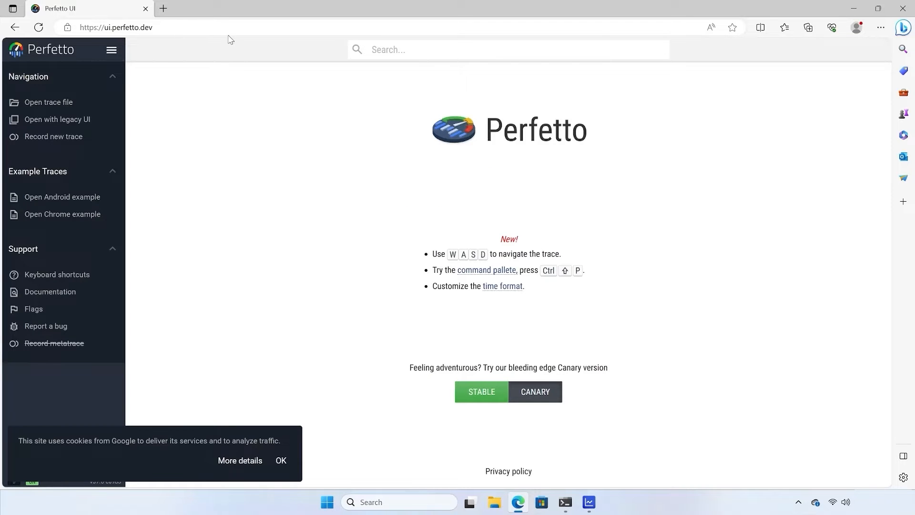
Load CombinedResults_16-10-2023_11-19-37.json from the 16-10-2023_11-19-16 folder into Perfetto and dismiss the cookie notice.
left_click(59, 103)
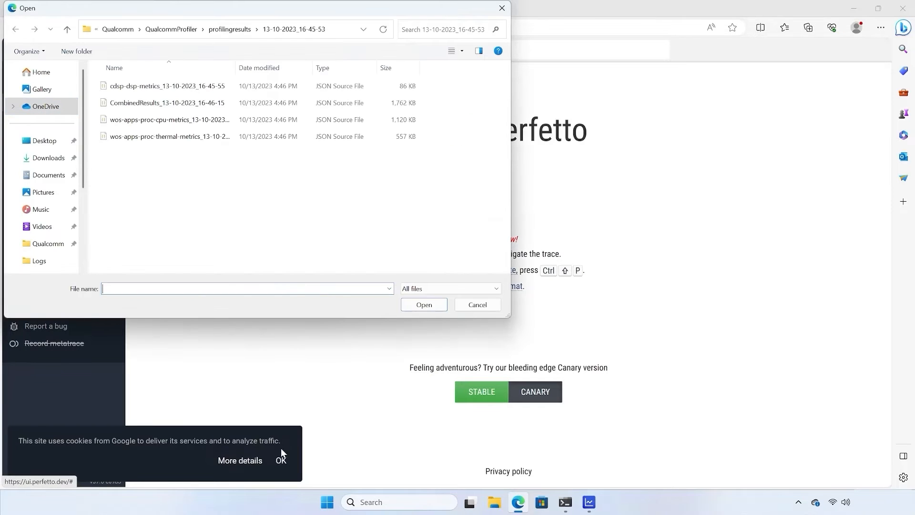
left_click(336, 31)
key("ctrl+v")
key("Return")
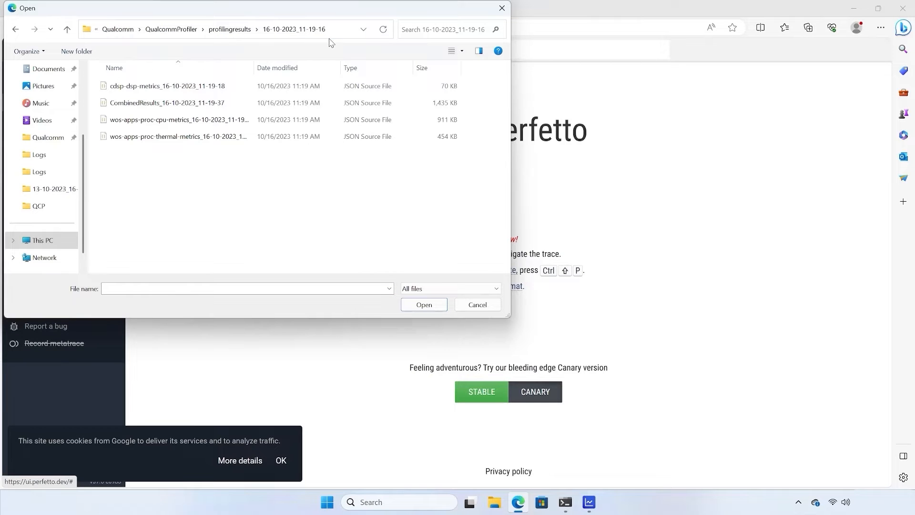
double_click(198, 107)
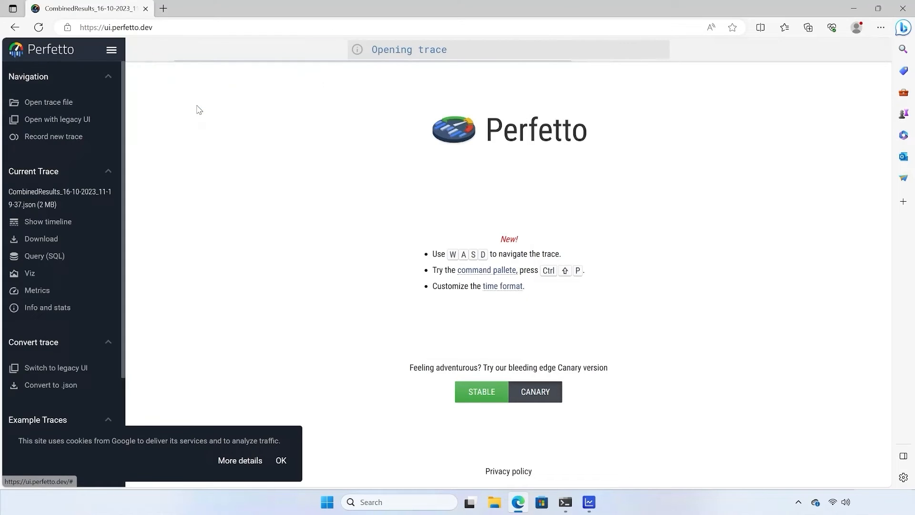
left_click(280, 460)
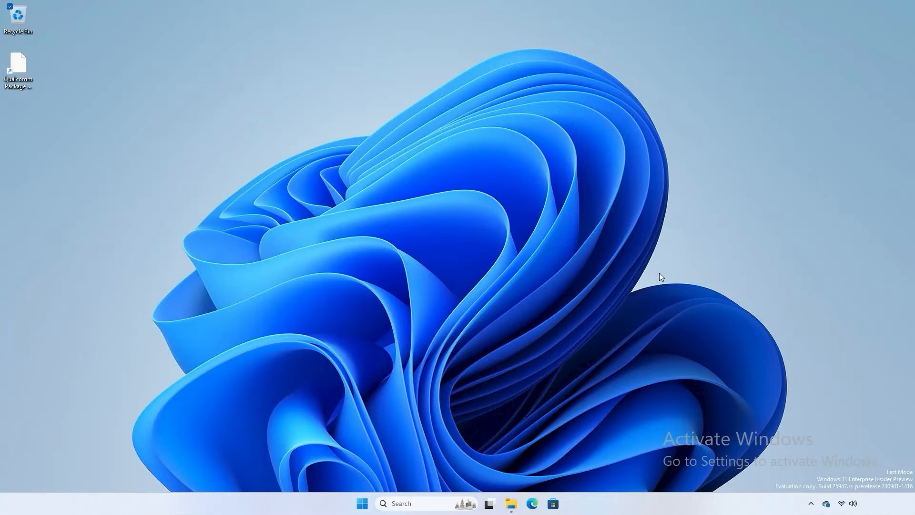
Restore File Explorer on the GUI bin folder and launch Qualcomm Profiler Arm64 via a 'Profiler' search.
left_click(512, 503)
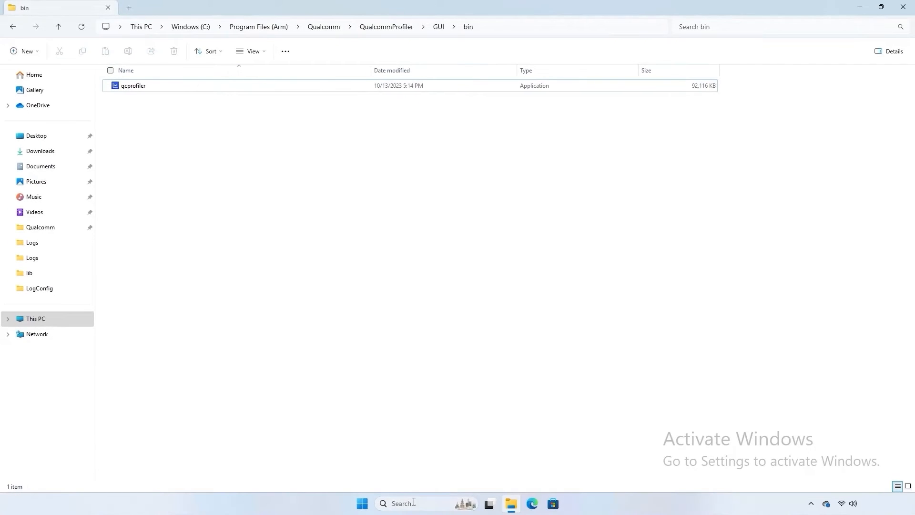
left_click(414, 502)
type("Profiler")
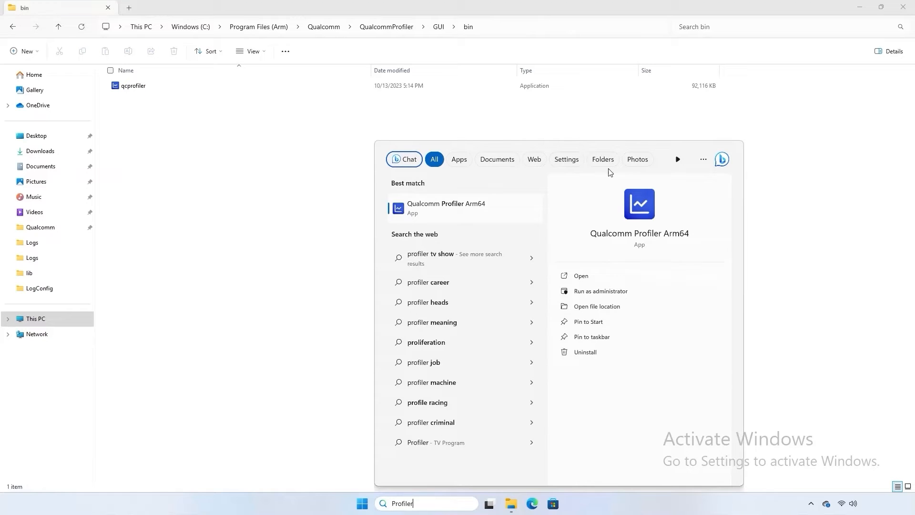
key("Return")
Minimize File Explorer so the launching Qualcomm Profiler and its Getting Started overview show.
left_click(859, 7)
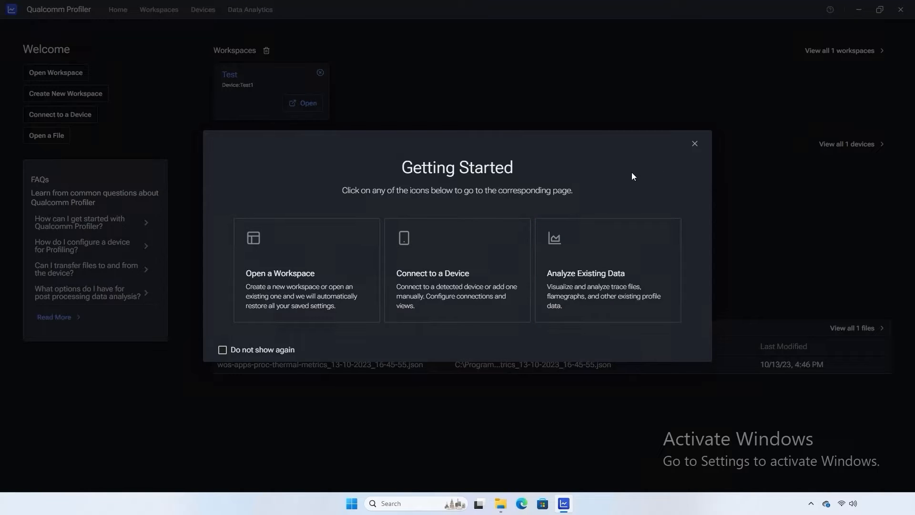
Close the Getting Started overview to reveal the Welcome page with workspace Test and device Test1.
left_click(694, 144)
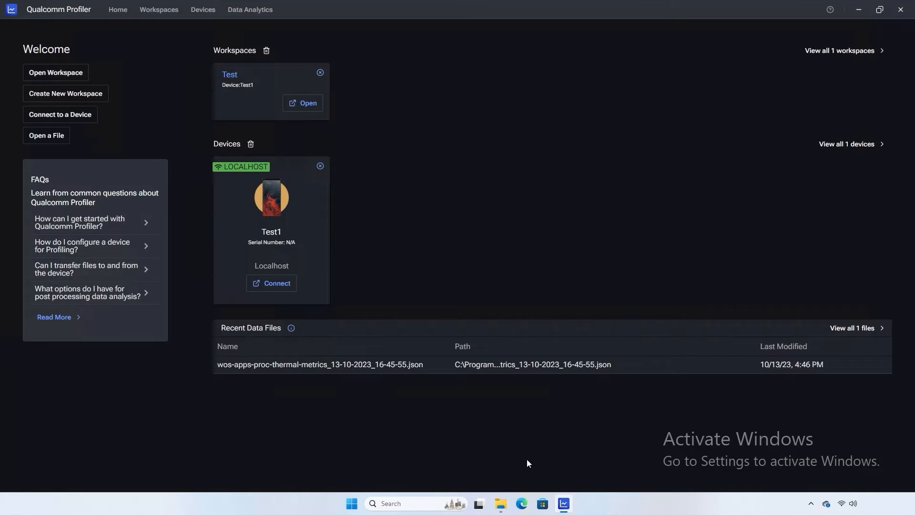
left_click(502, 508)
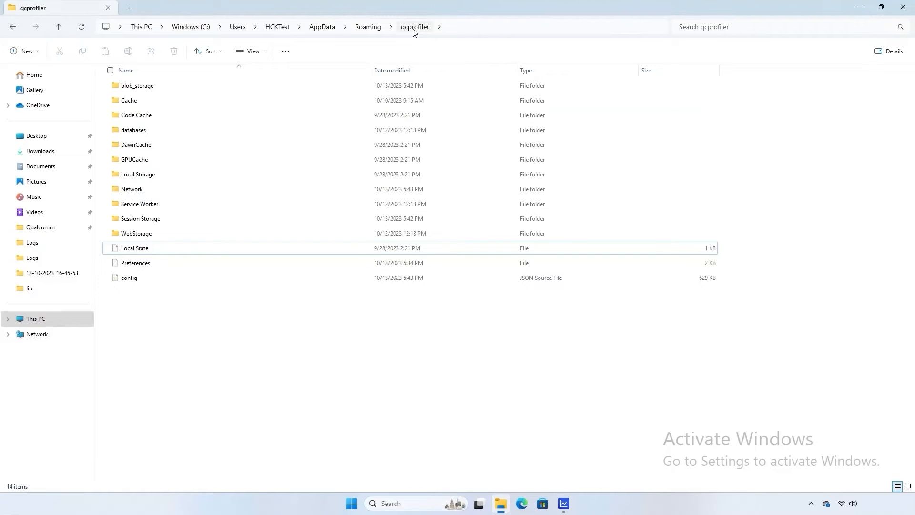
left_click(141, 280)
left_click(860, 8)
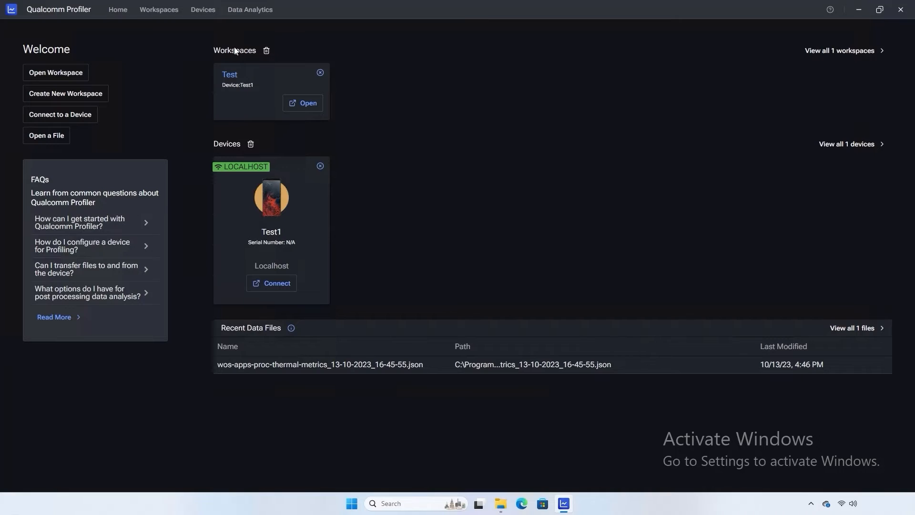
left_click(155, 9)
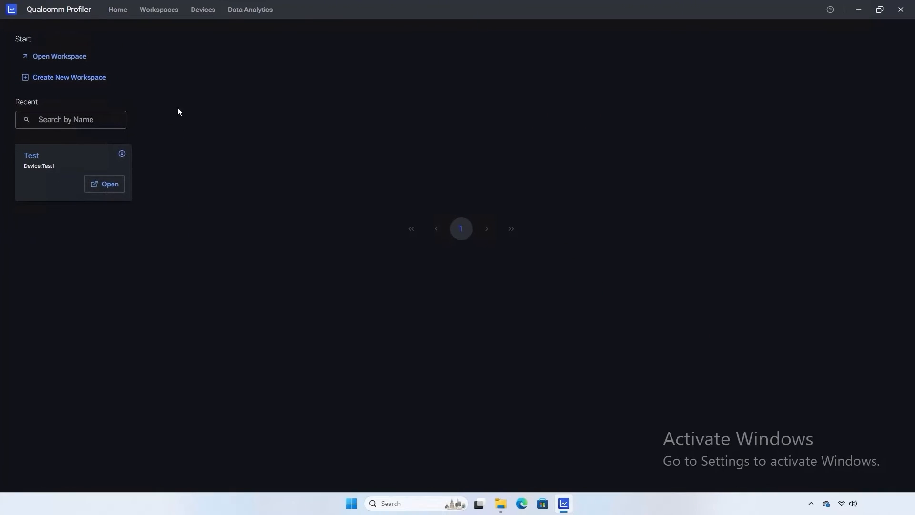
left_click(62, 59)
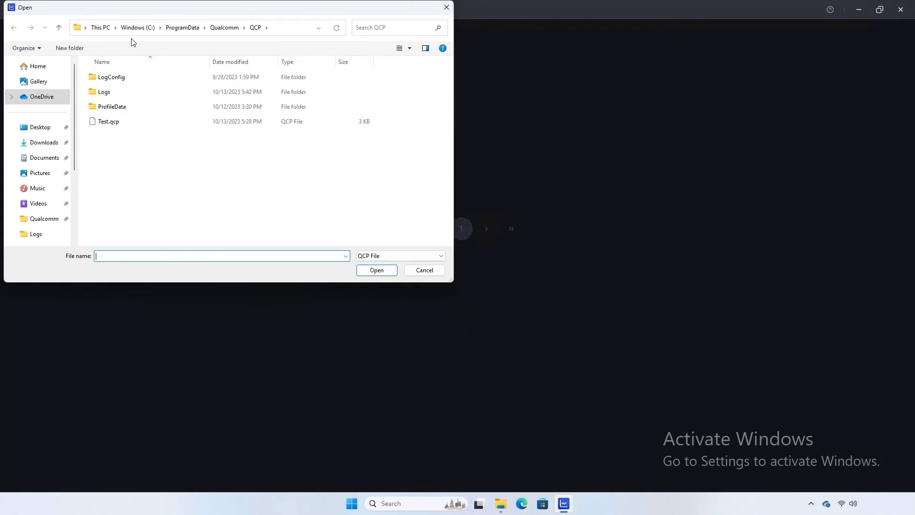
left_click(424, 270)
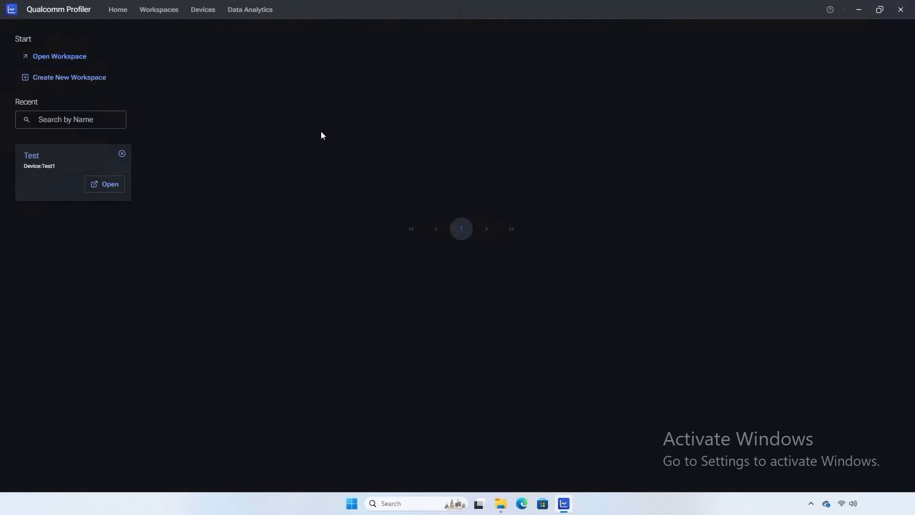
Create and save a new workspace using the Test1 localhost device, then go to the Devices page.
left_click(69, 76)
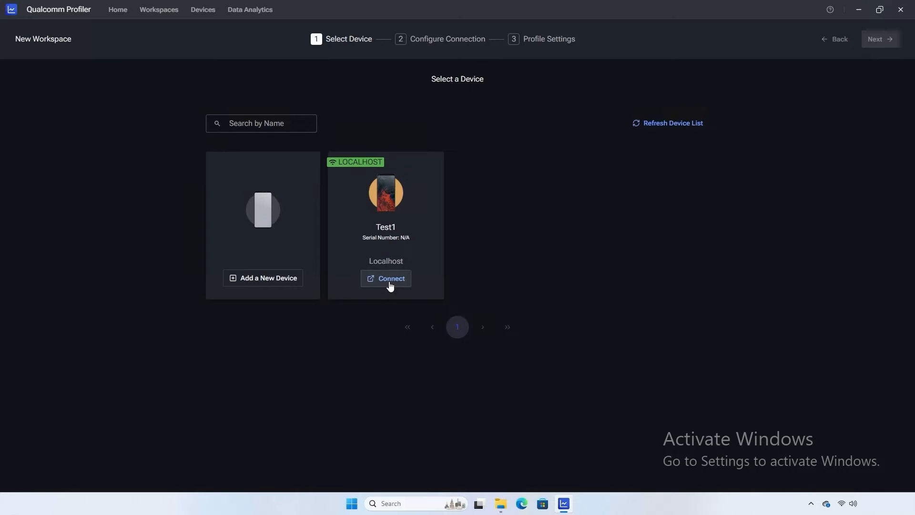
left_click(390, 284)
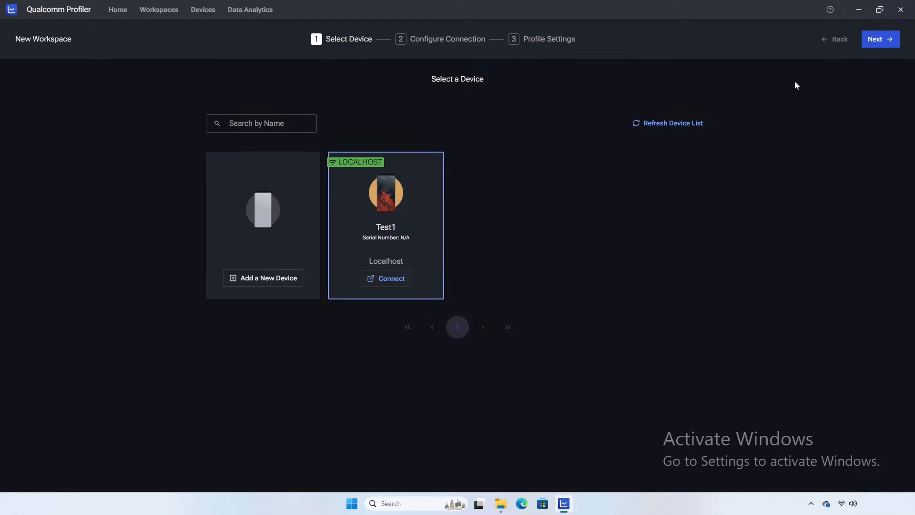
left_click(881, 40)
left_click(881, 40)
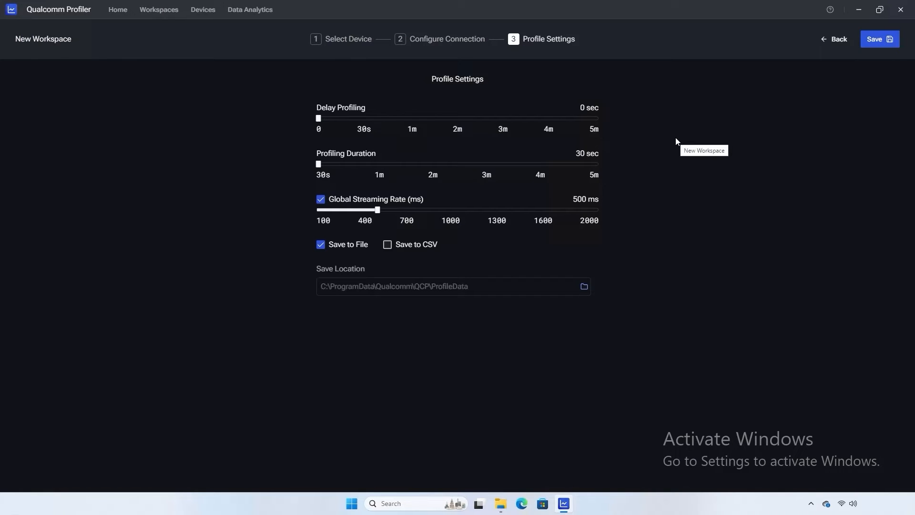
left_click(873, 39)
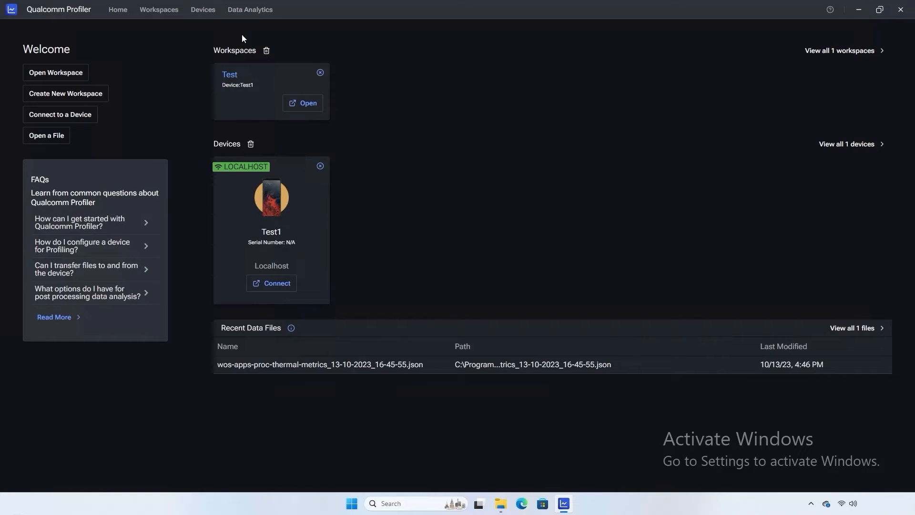
left_click(194, 12)
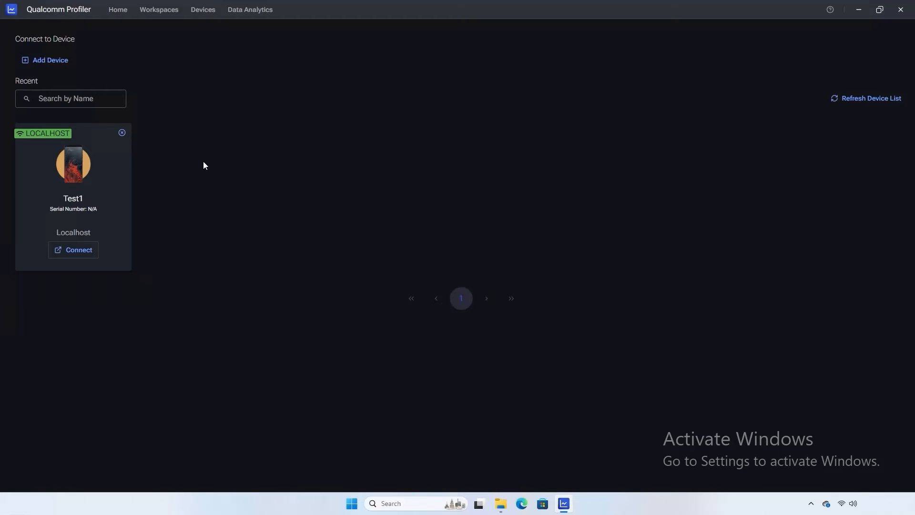
Start adding a new device, entering Test and choosing the Desktop platform type.
left_click(48, 62)
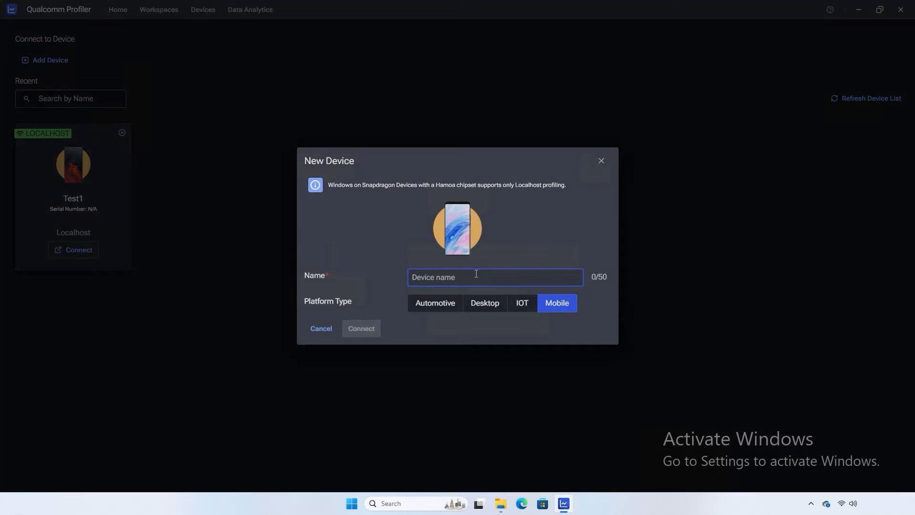
type("Test")
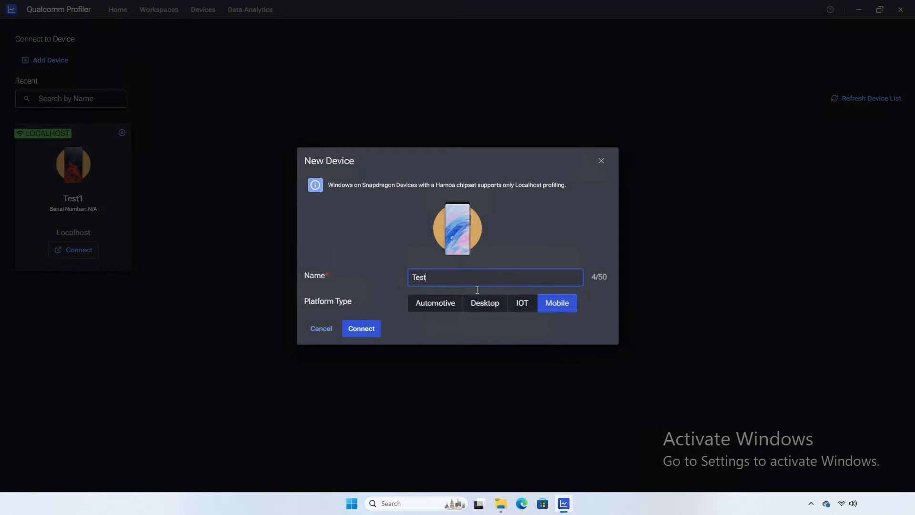
left_click(485, 305)
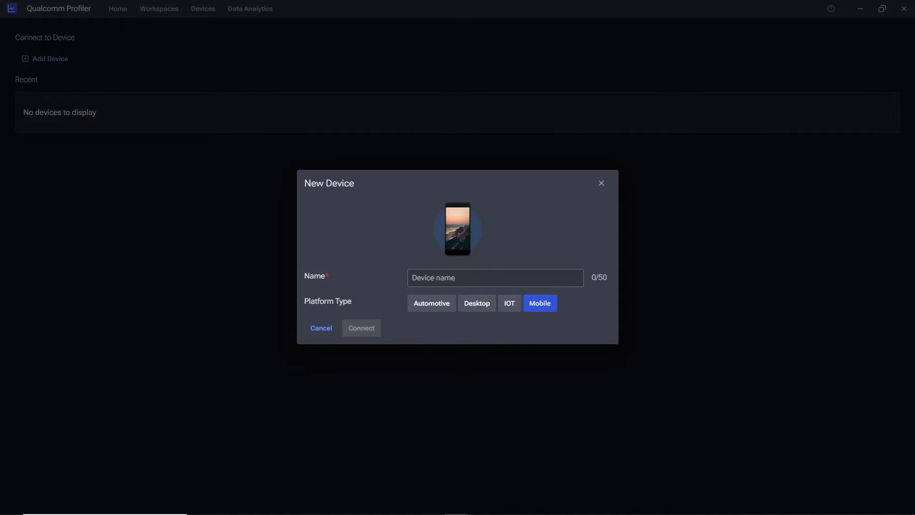
Name the new device Test, connect it, and move to the IP address field.
left_click(479, 283)
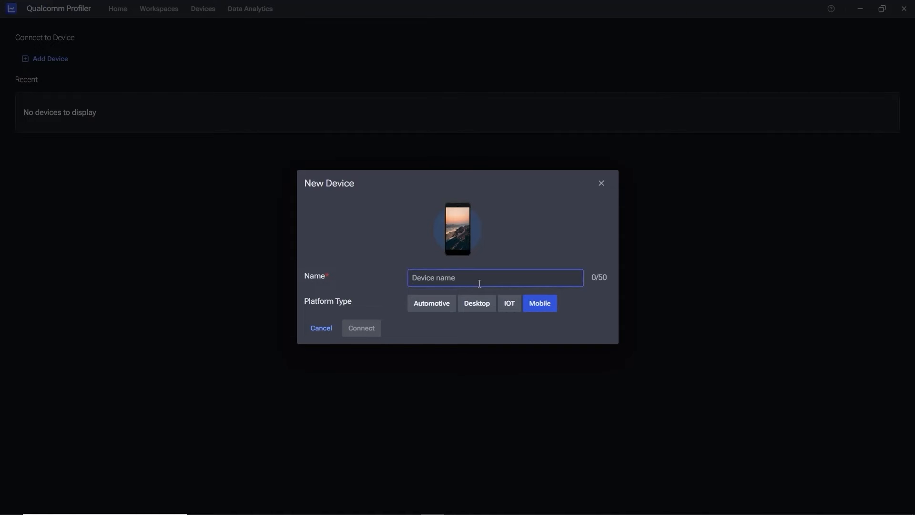
type("Test")
left_click(358, 337)
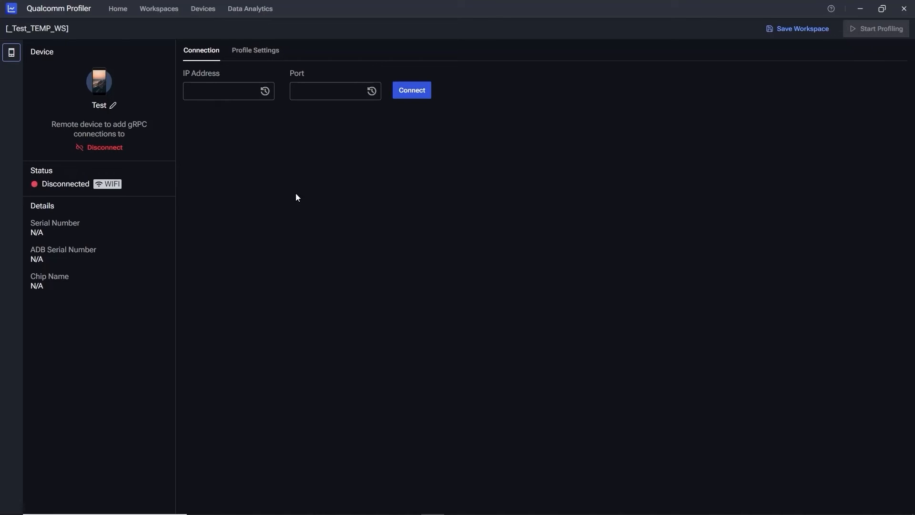
left_click(223, 87)
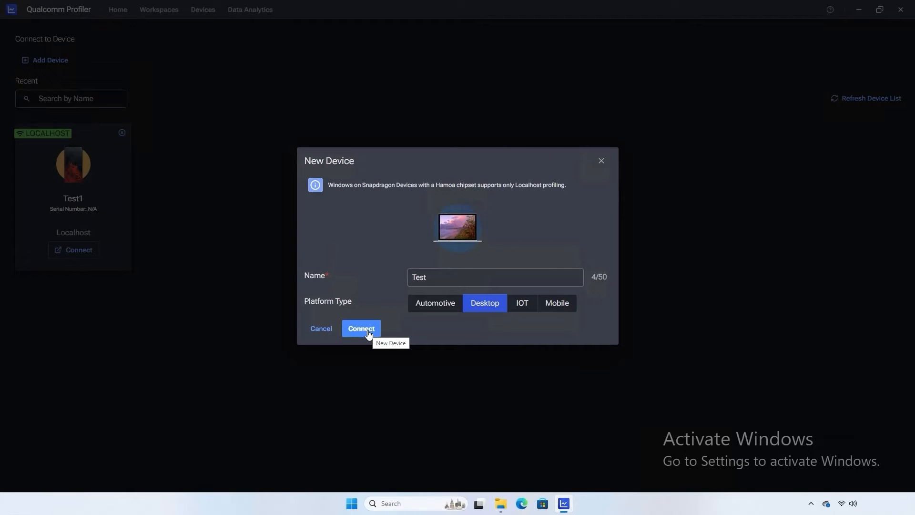
Connect the new Test device over localhost in the _Test_TEMP_WS workspace.
left_click(362, 328)
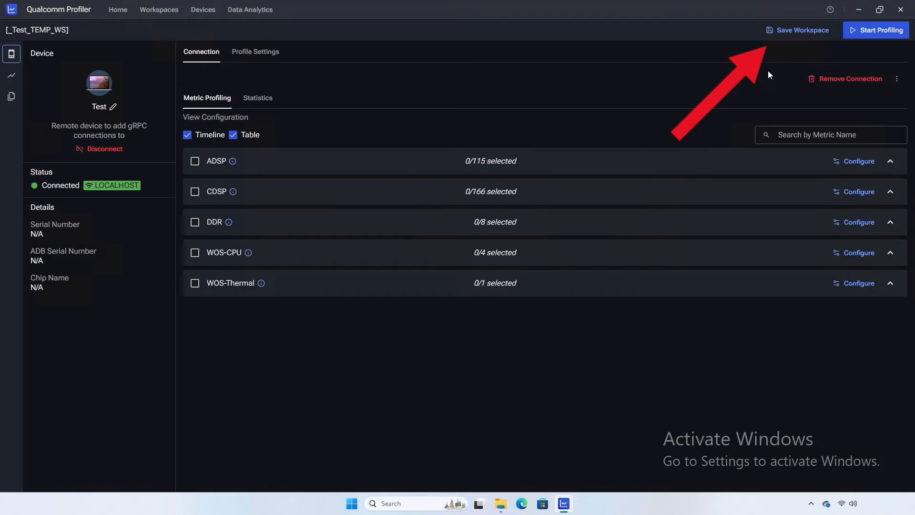
Save the workspace as 'Test1' and dismiss the saved notification.
left_click(790, 32)
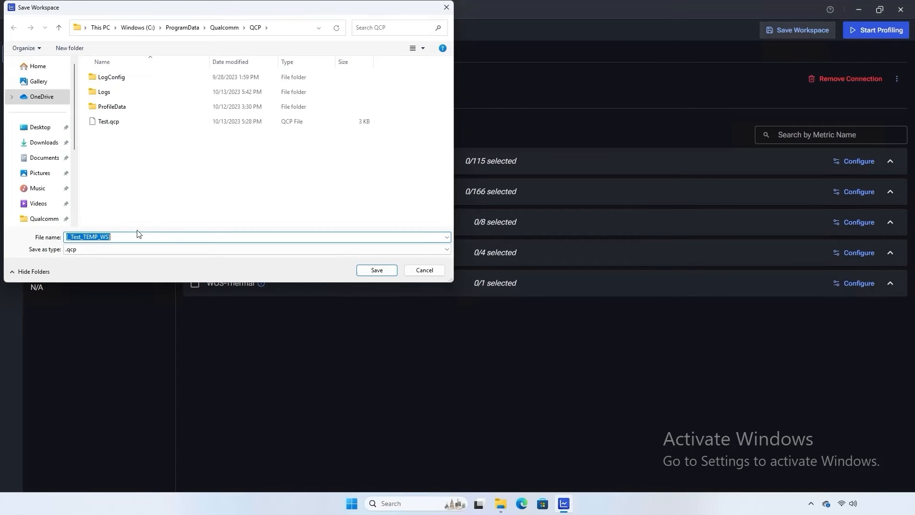
type("Test1")
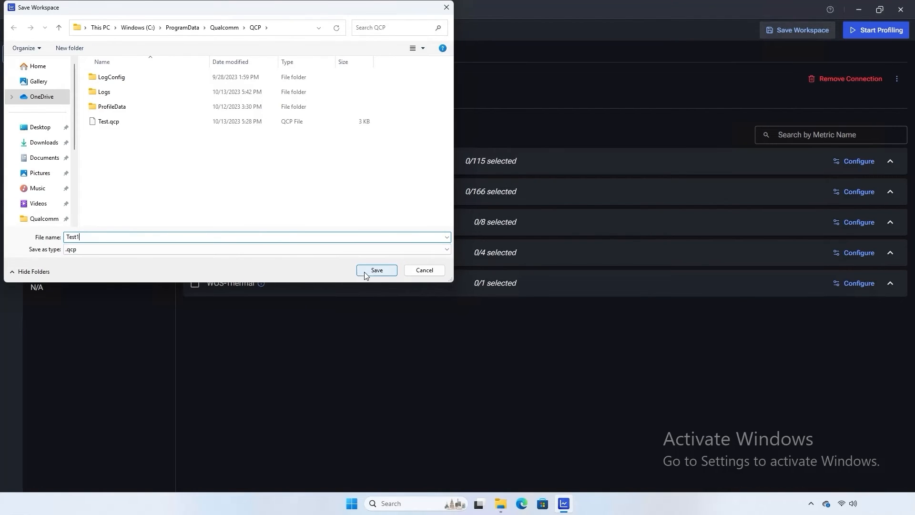
left_click(389, 270)
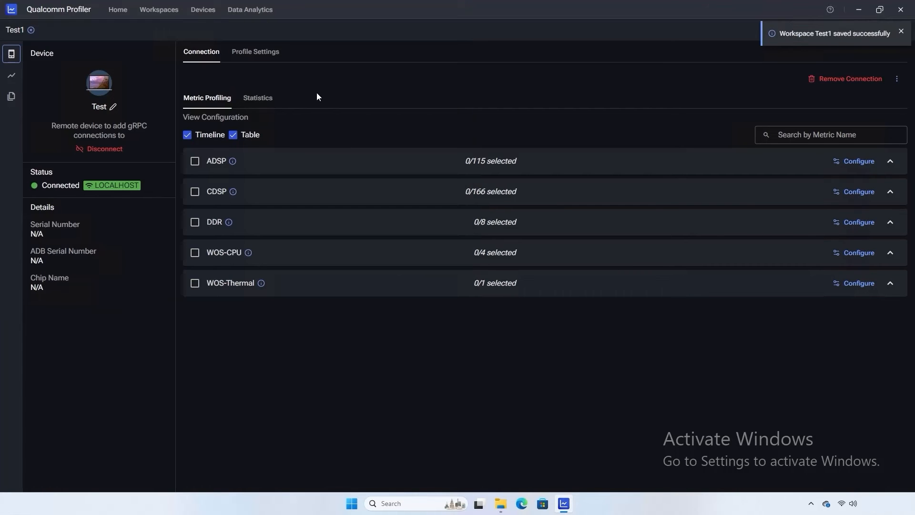
left_click(900, 32)
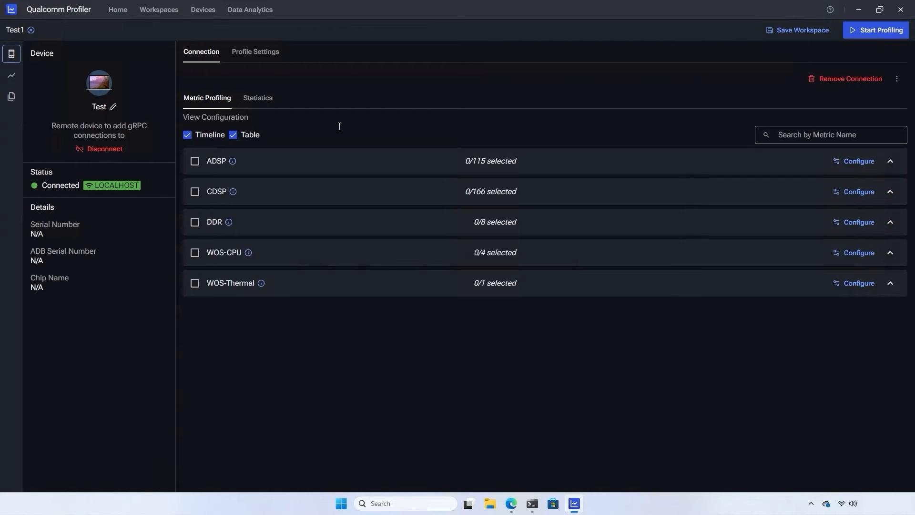
Expand DDR and select GPU BW at DDR and NSP BW at DDR (2/8).
left_click(269, 222)
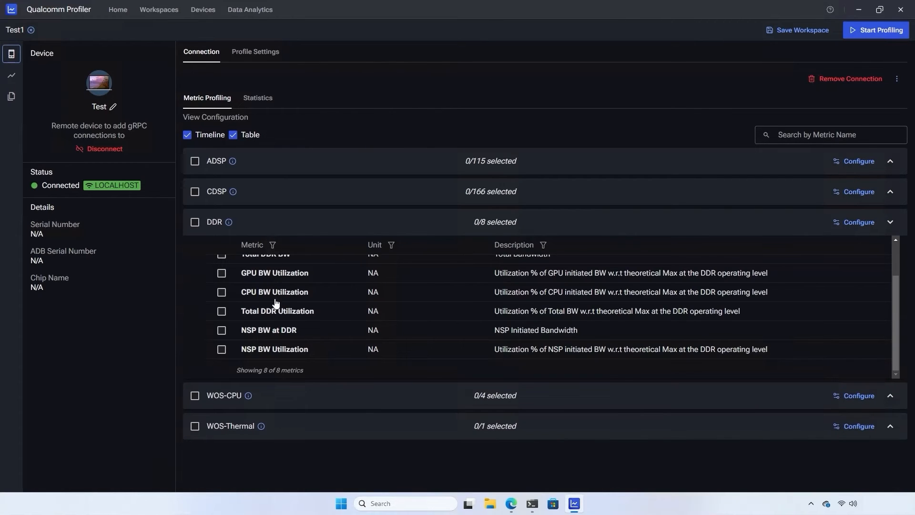
scroll(266, 286, "up", 2)
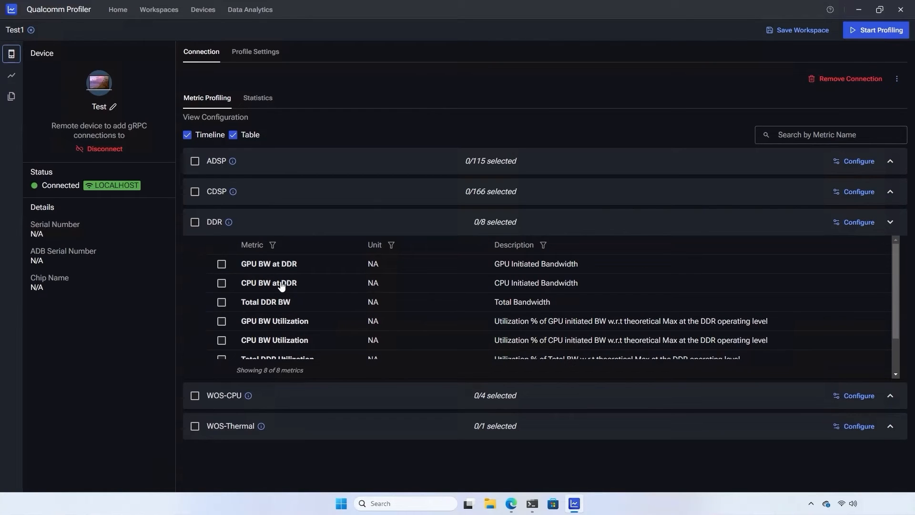
scroll(298, 283, "down", 2)
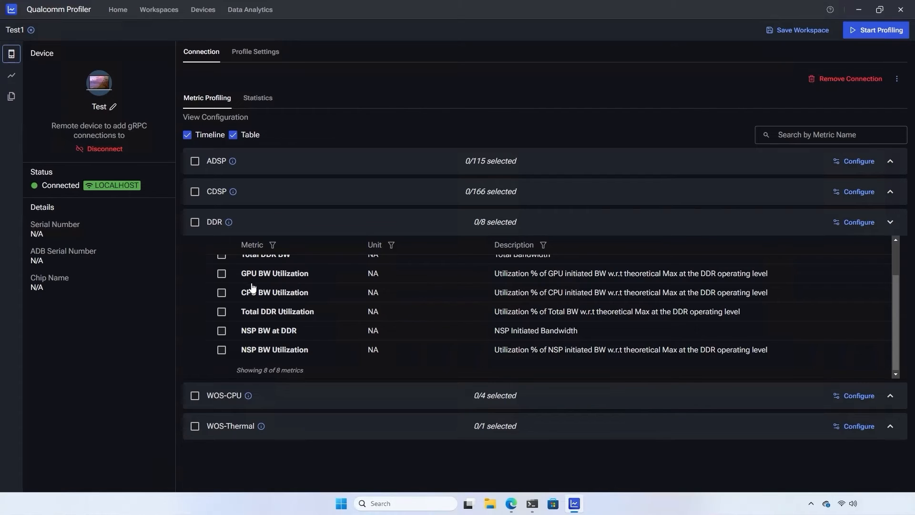
scroll(251, 288, "up", 2)
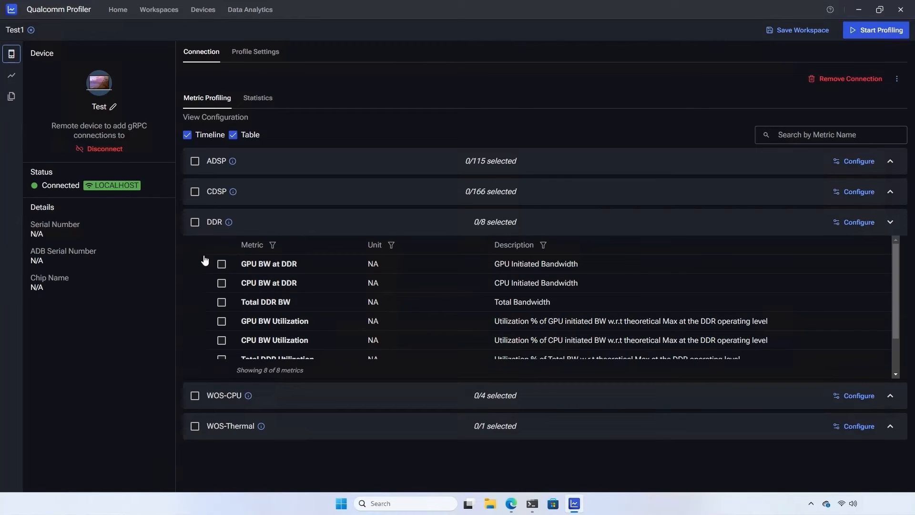
left_click(195, 222)
scroll(276, 279, "down", 1)
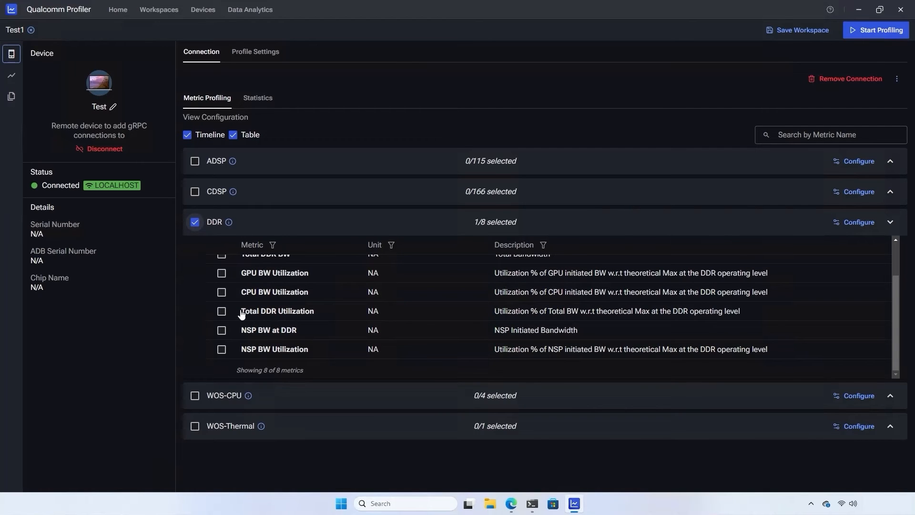
left_click(222, 330)
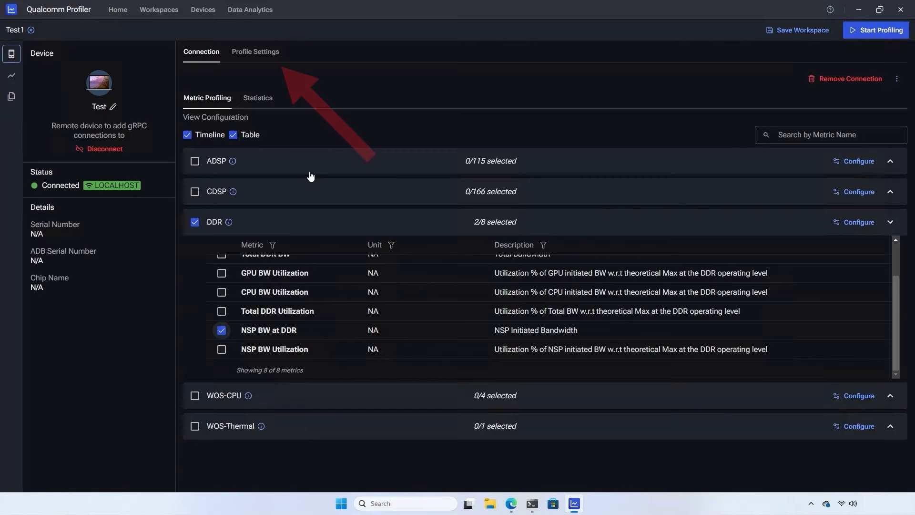
In Profile Settings, enable Save to CSV and set the profiling duration to 2 minutes.
left_click(255, 56)
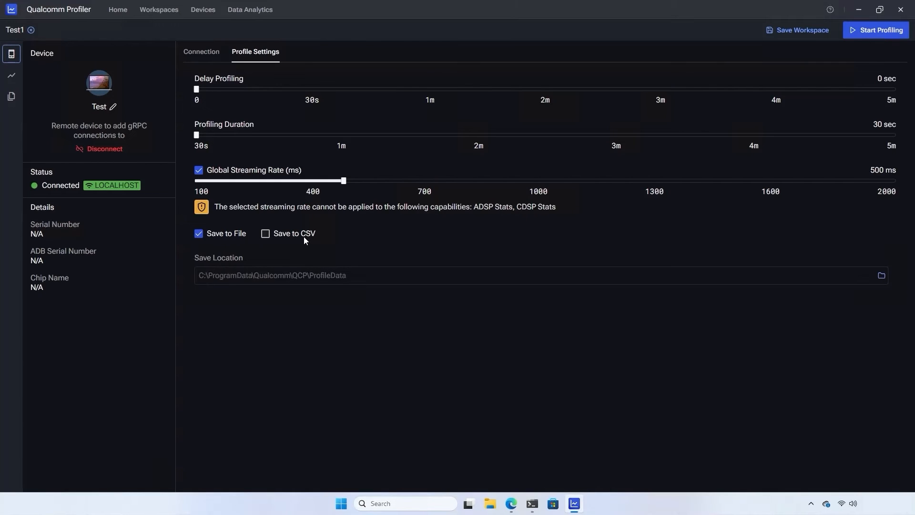
left_click(265, 234)
left_click_drag(340, 135, 506, 135)
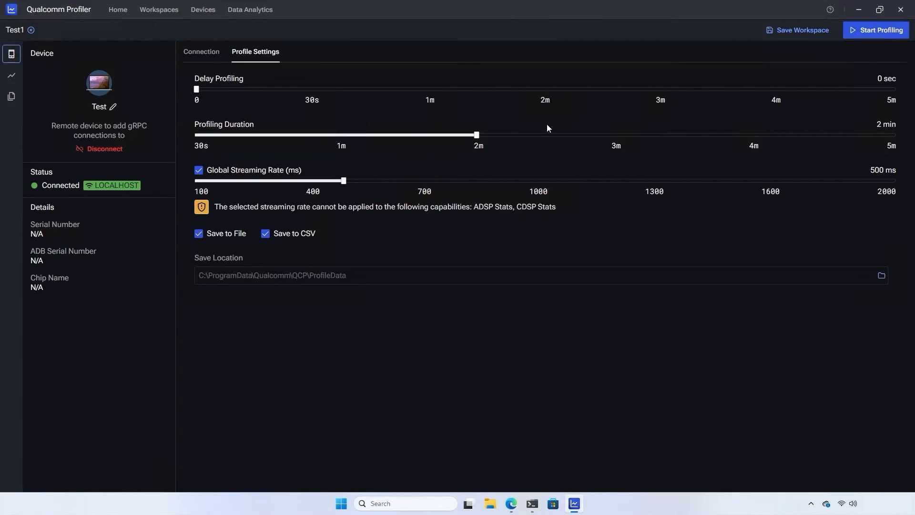
Start profiling and load 30000 fish in both aquarium windows.
left_click(875, 30)
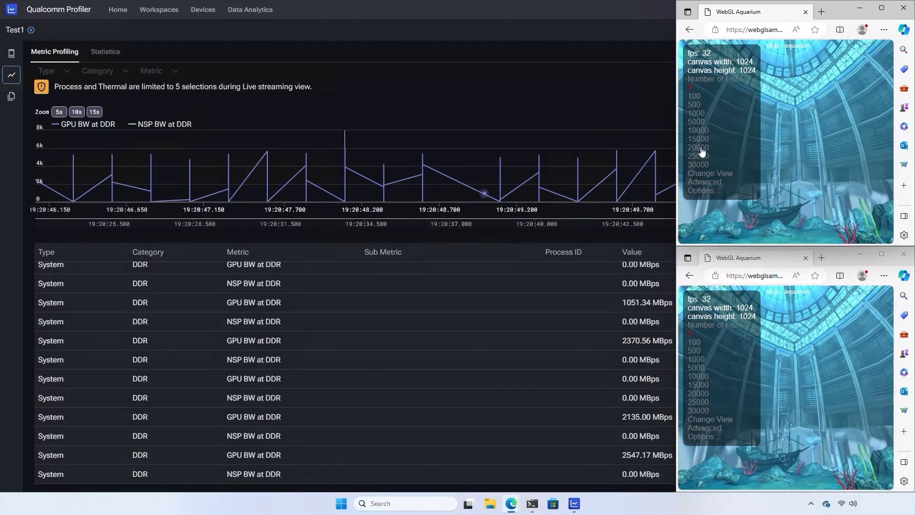
left_click(700, 168)
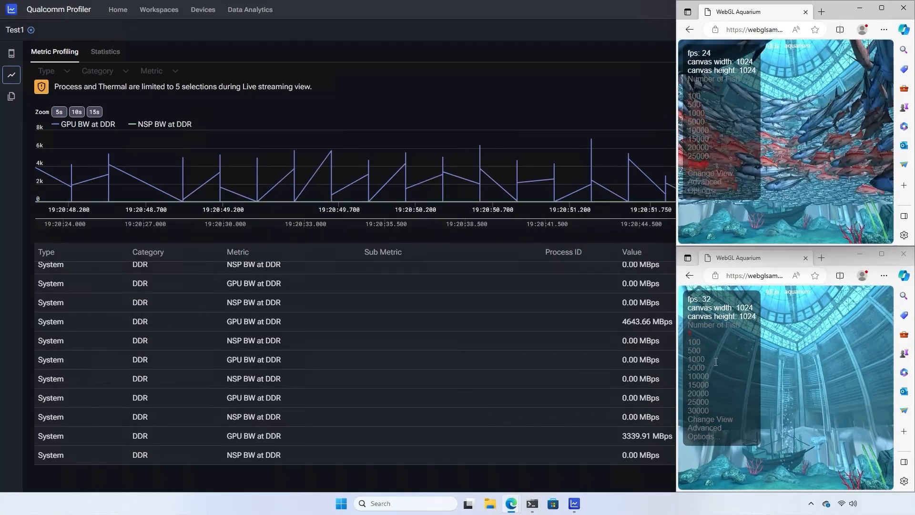
left_click(698, 409)
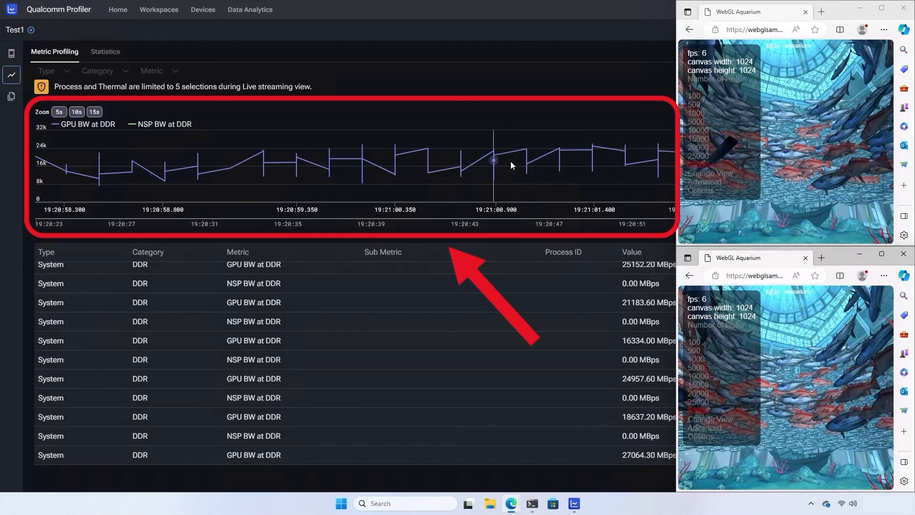
Reduce both aquariums to one fish and return to the profiler.
left_click(690, 87)
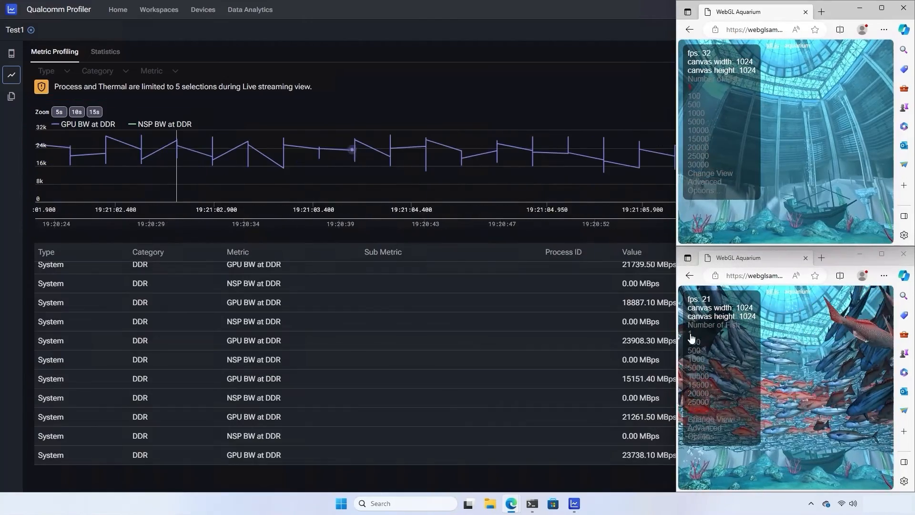
left_click(689, 333)
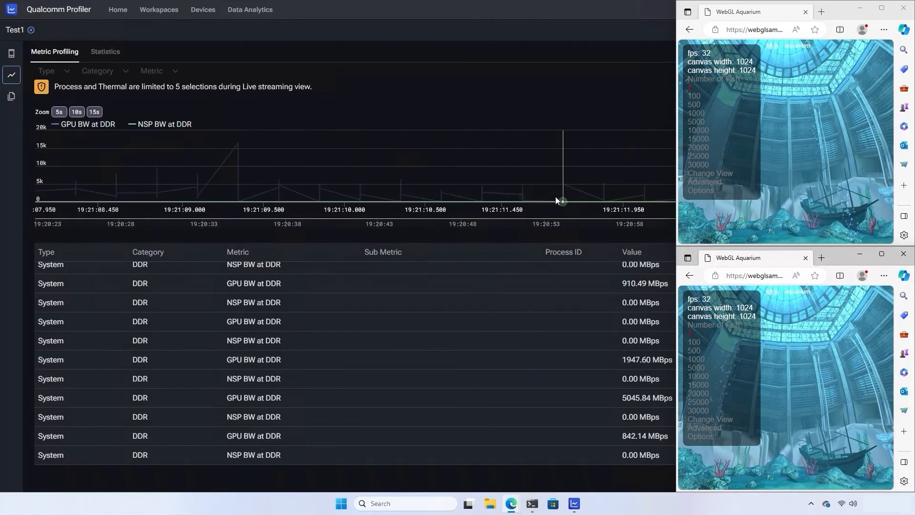
left_click(555, 196)
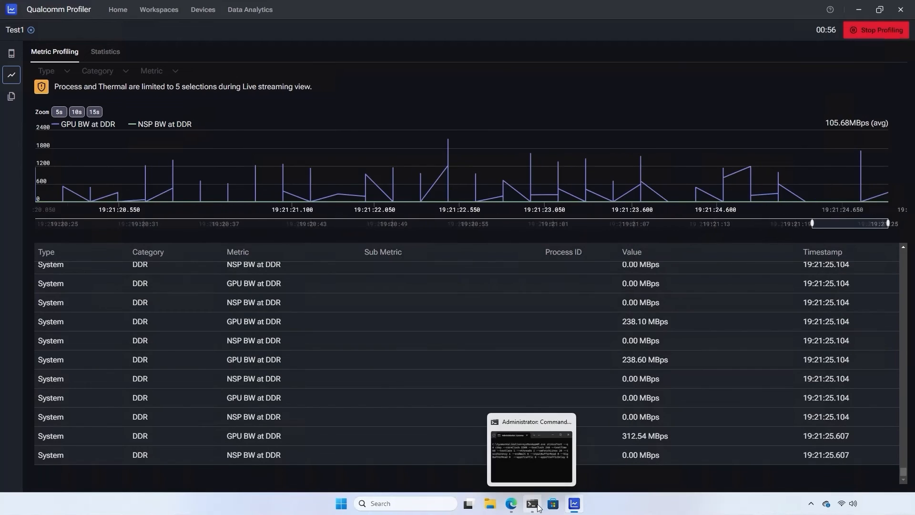
Run the CDSP stress test command in the Command Prompt, then minimize the console.
left_click(537, 505)
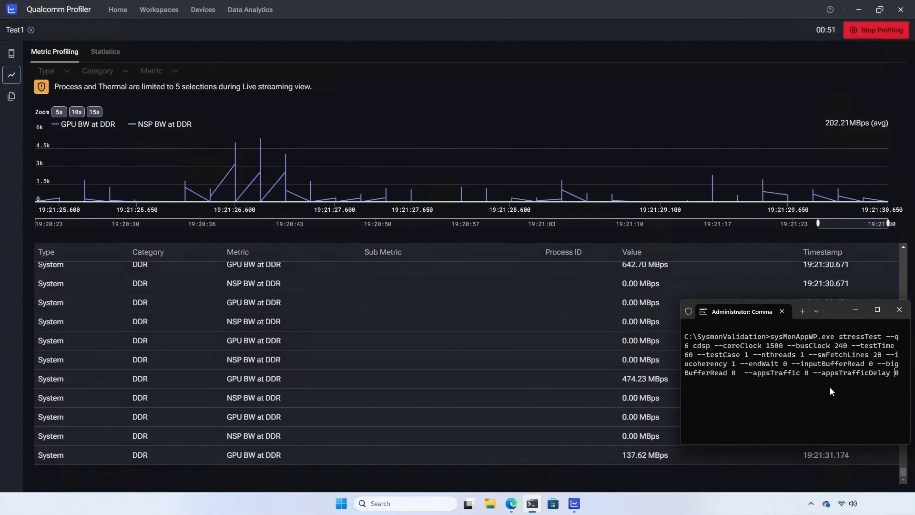
key("Return")
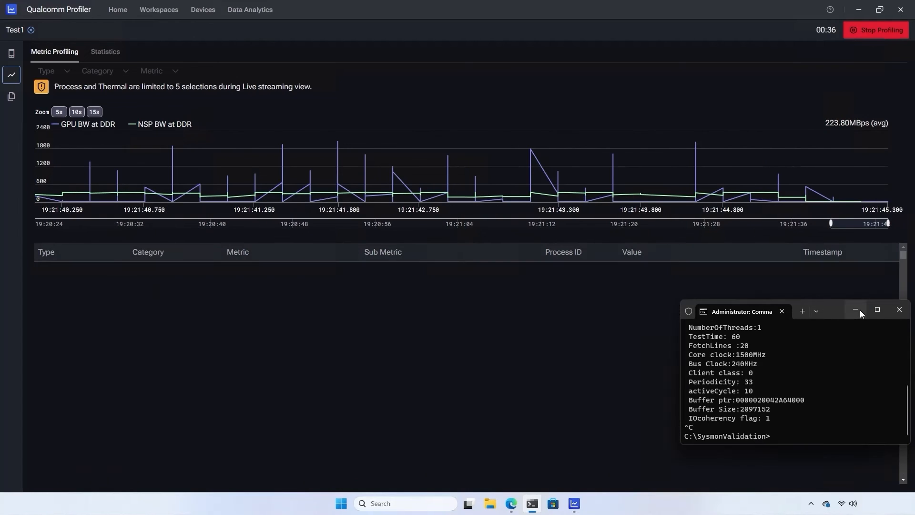
left_click(856, 310)
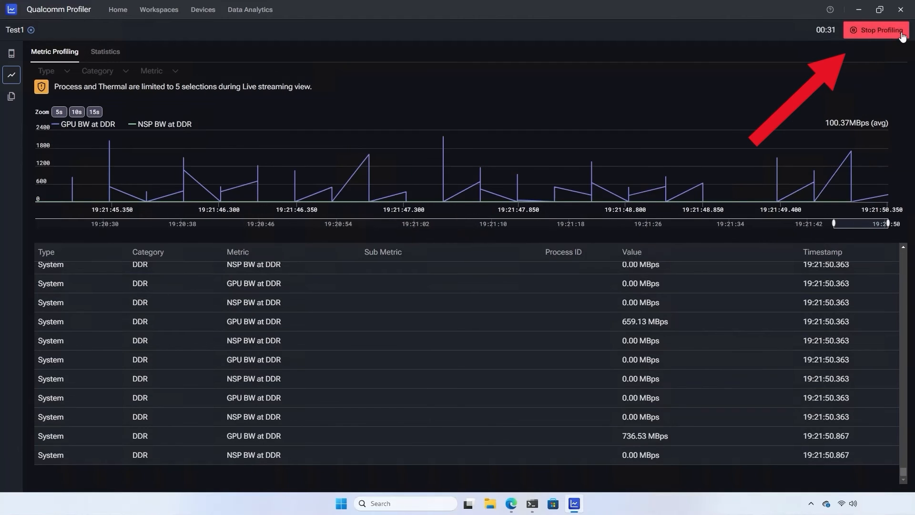
Stop profiling, review the Profile Settings and Connection tabs, then list the saved data files.
left_click(866, 31)
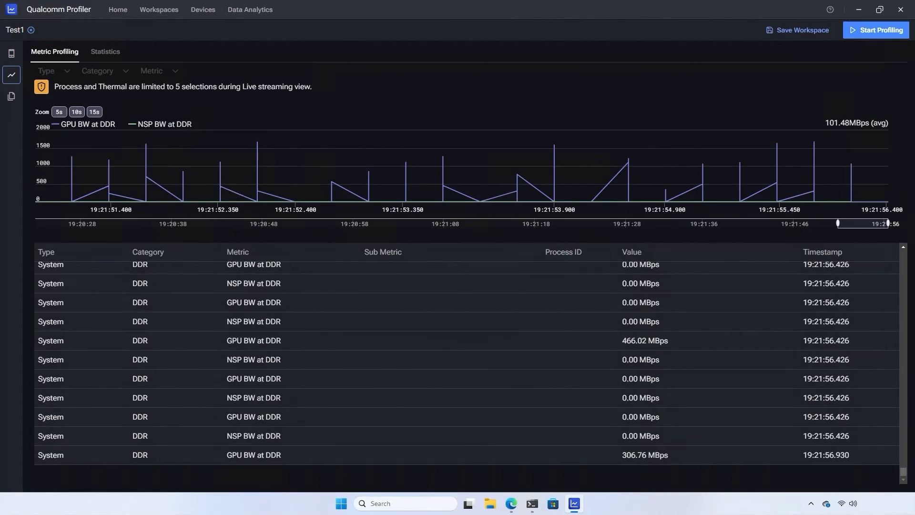
left_click(12, 55)
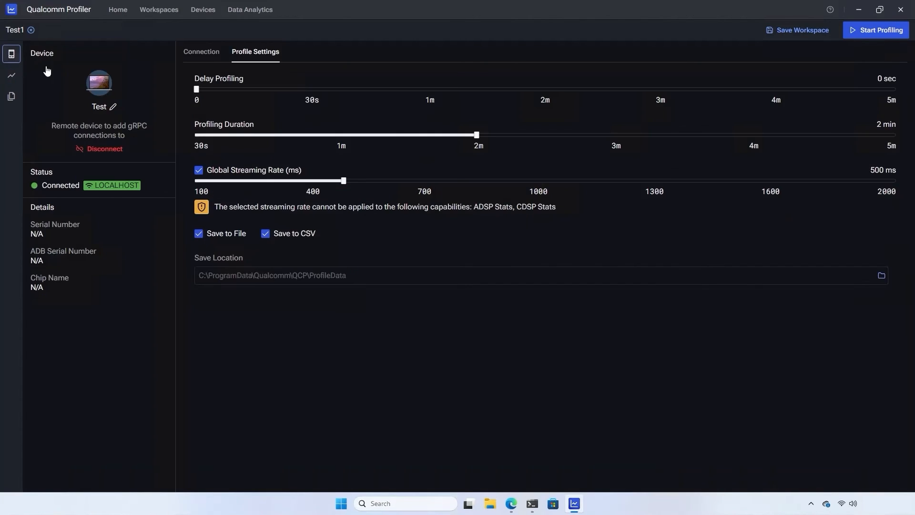
left_click(207, 52)
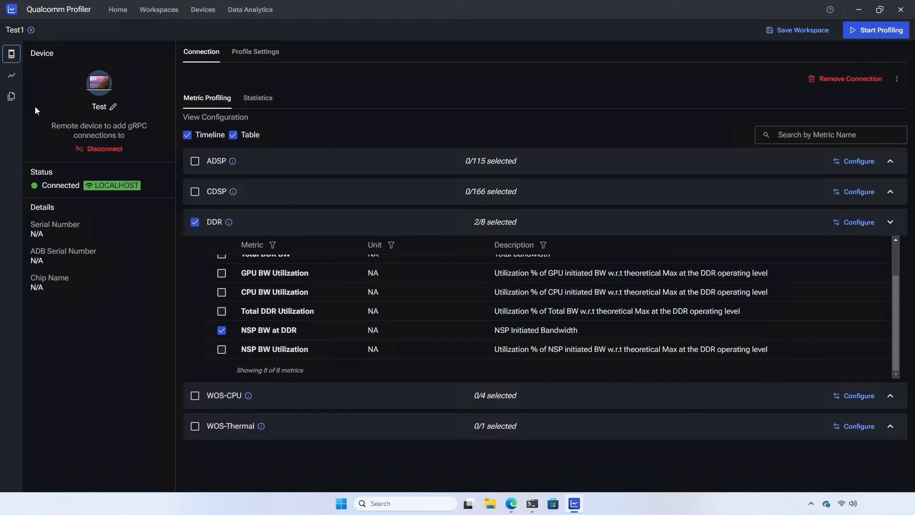
left_click(11, 77)
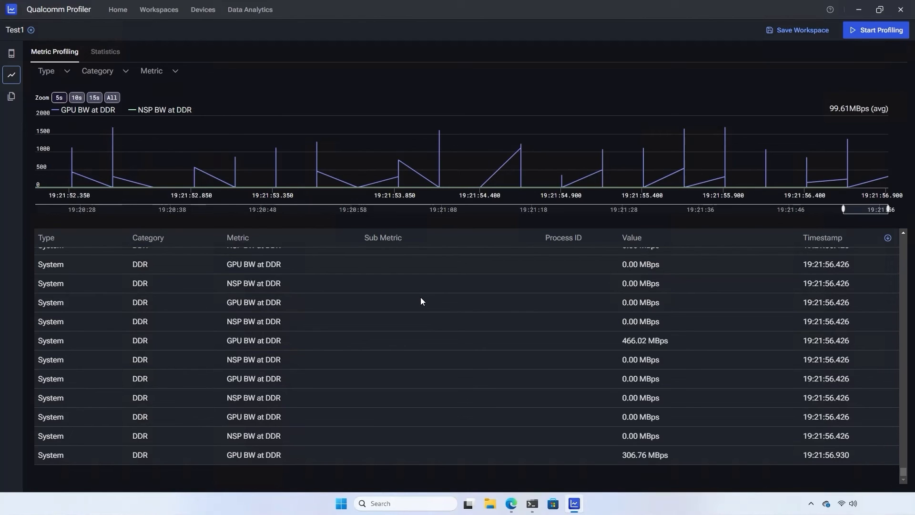
left_click(10, 97)
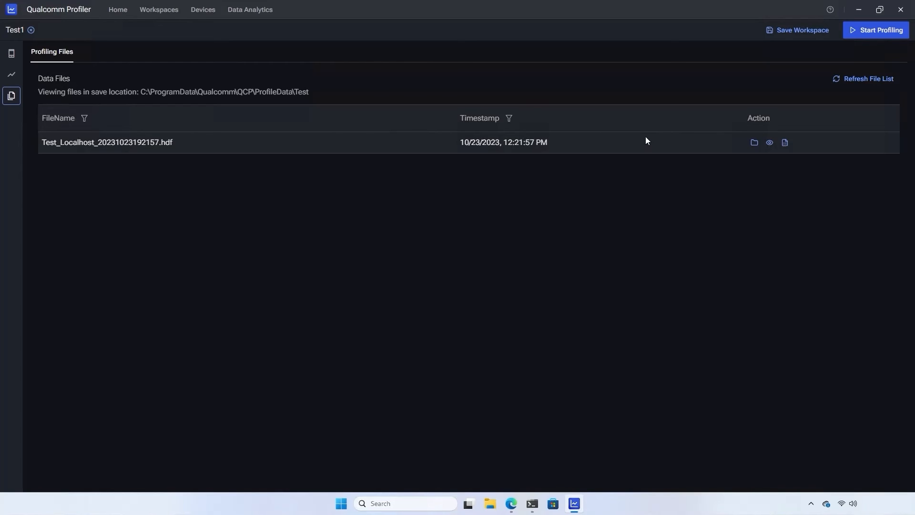
left_click(753, 143)
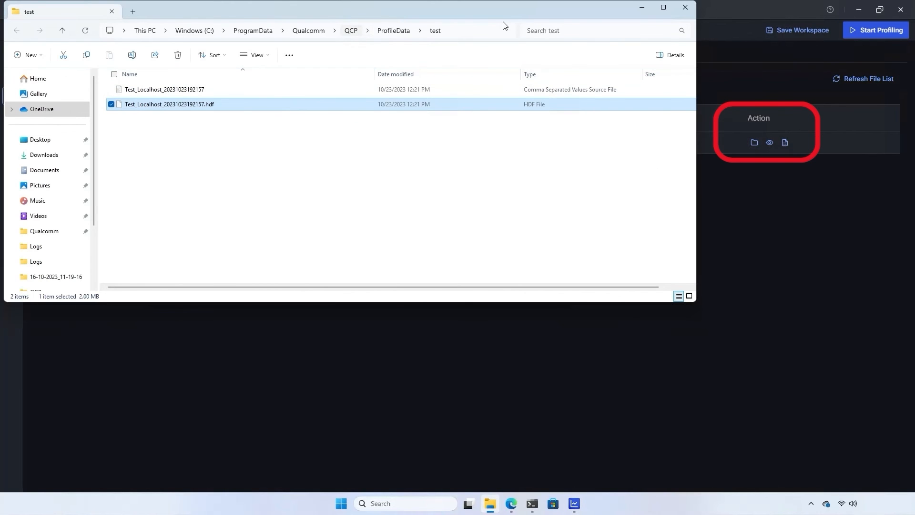
left_click(684, 8)
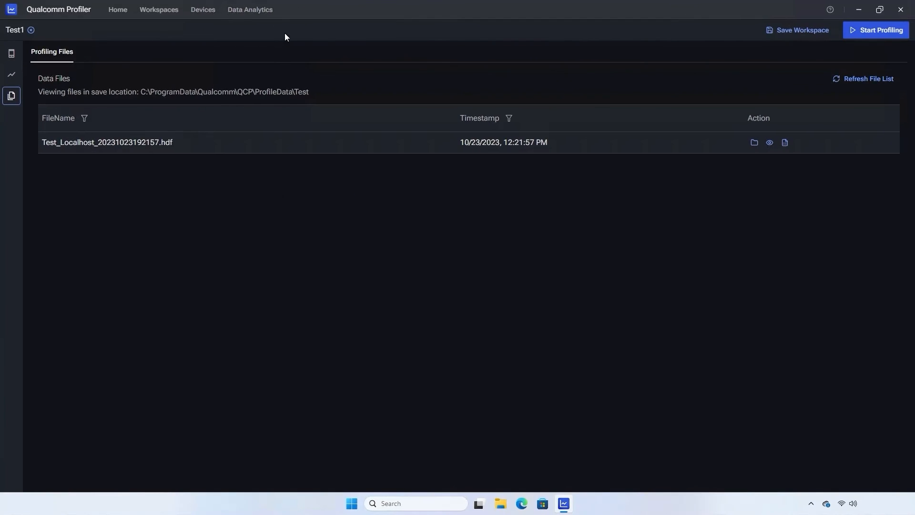
Open Test_Localhost_20231023192157.hdf from C:\ProgramData\Qualcomm\QCP\ProfileData\test in Data Analytics.
left_click(258, 10)
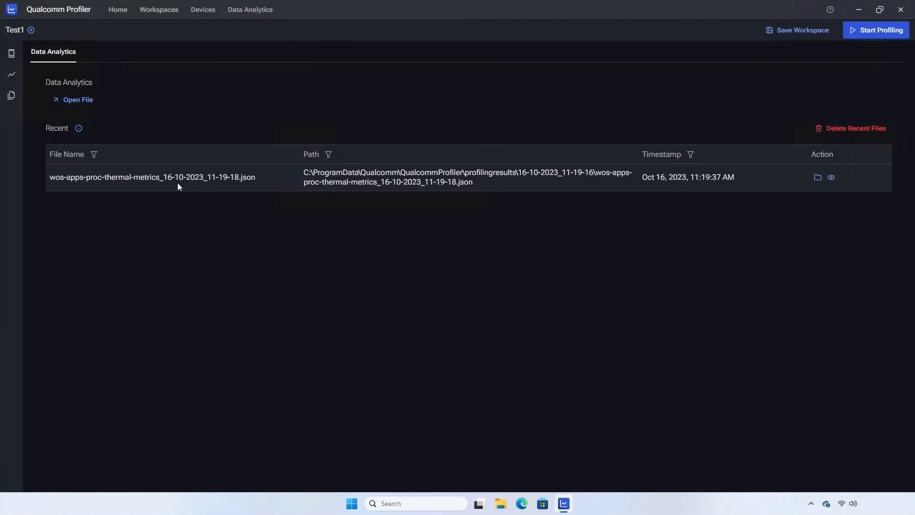
left_click(70, 100)
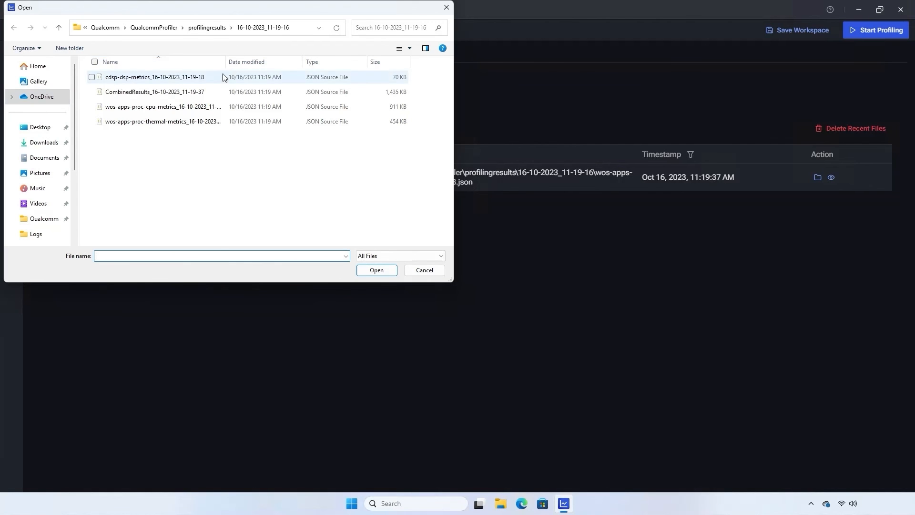
left_click(296, 30)
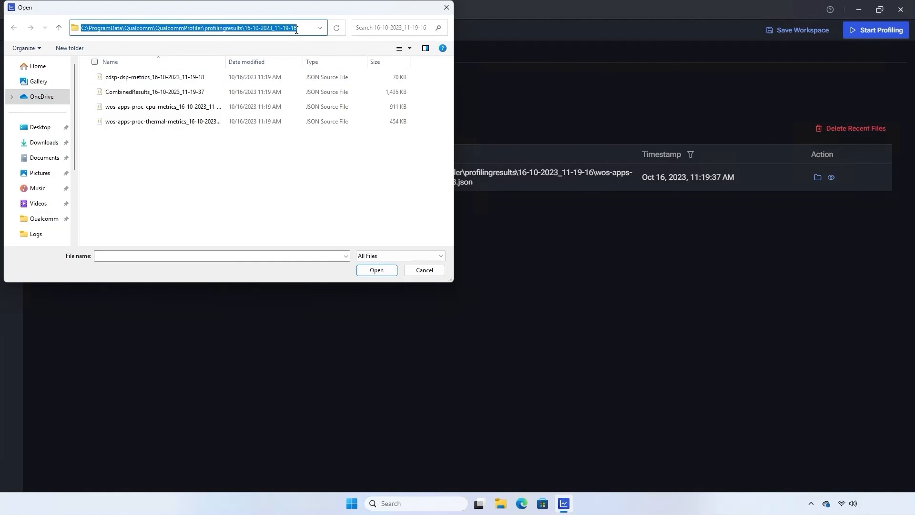
type("C:\\ProgramData\\Qualcomm\\QCP\\ProfileData")
key("Return")
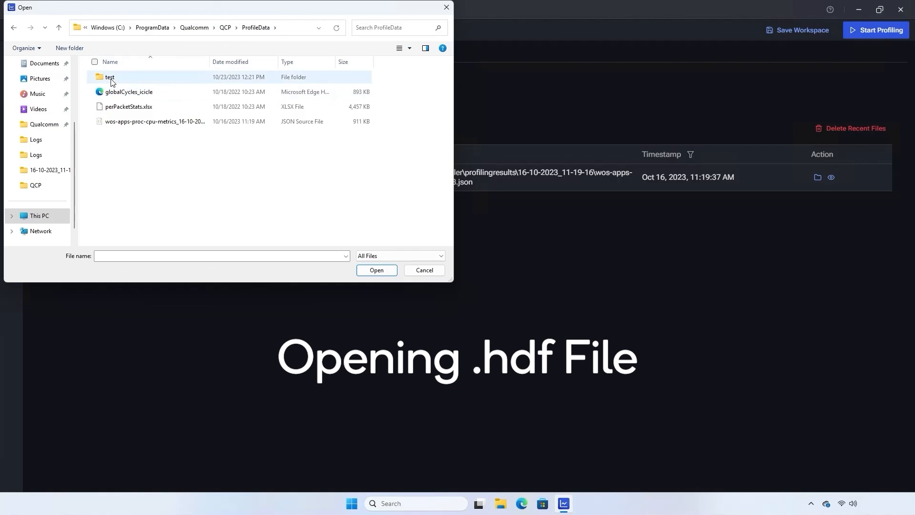
double_click(110, 78)
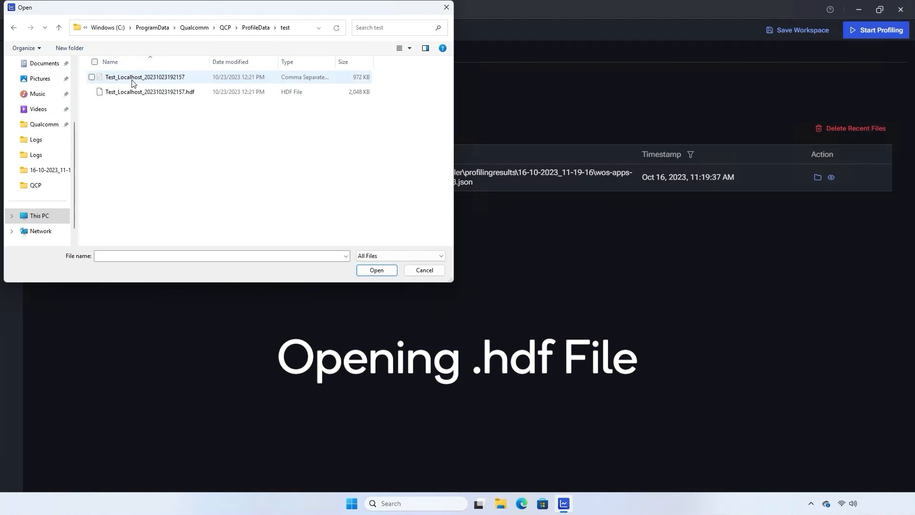
left_click(139, 91)
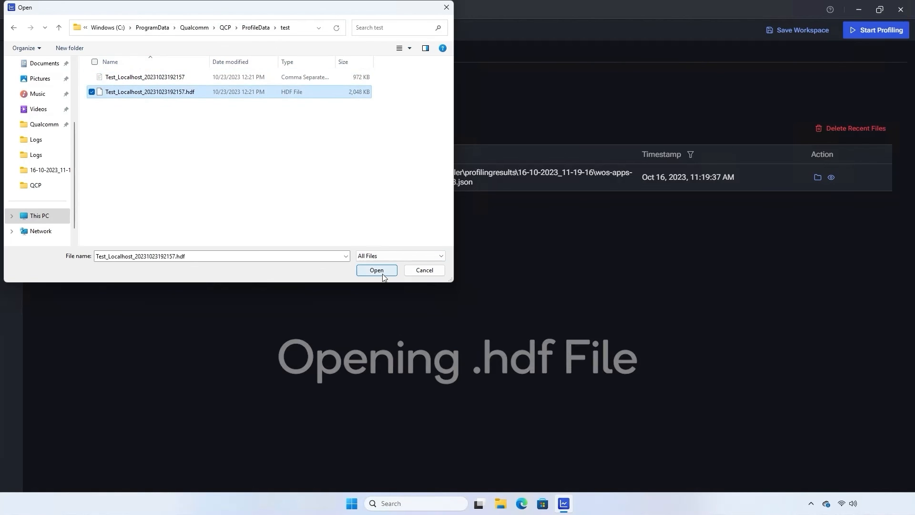
left_click(381, 272)
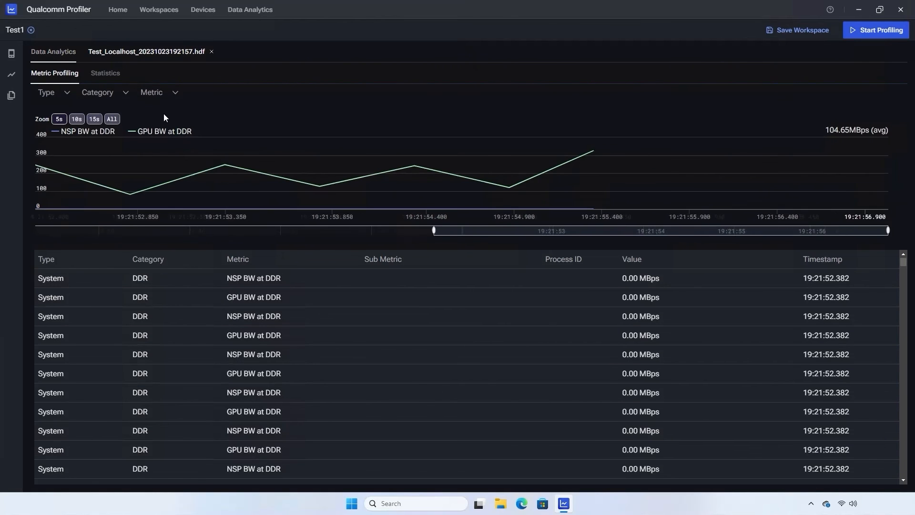
Open the run's .csv result file from the test folder in a new tab.
left_click(64, 54)
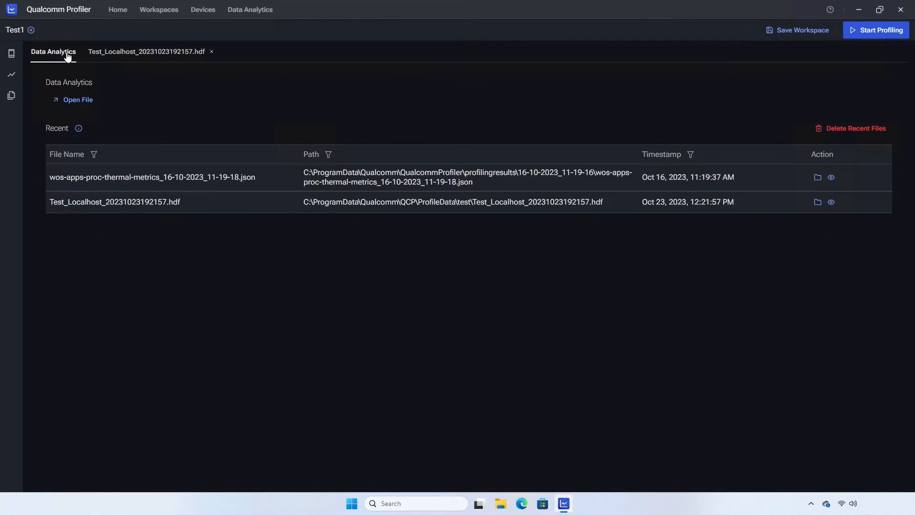
left_click(76, 99)
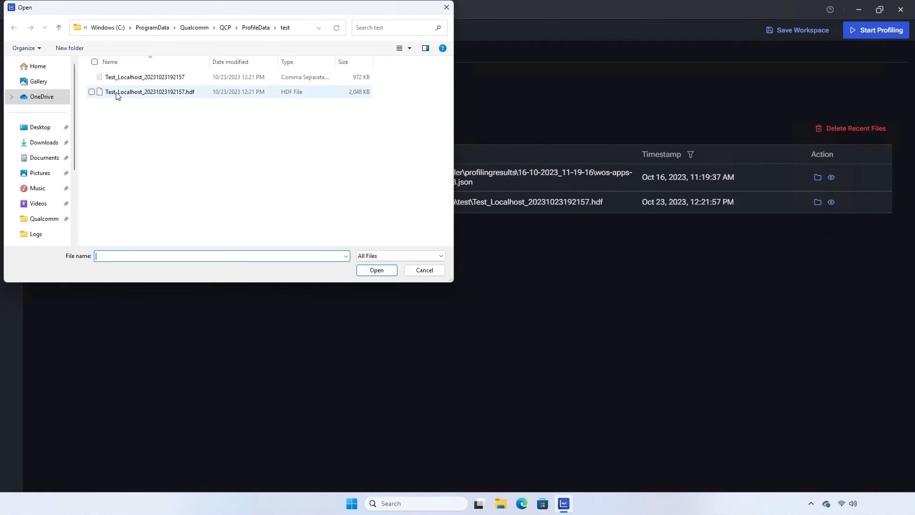
left_click(128, 79)
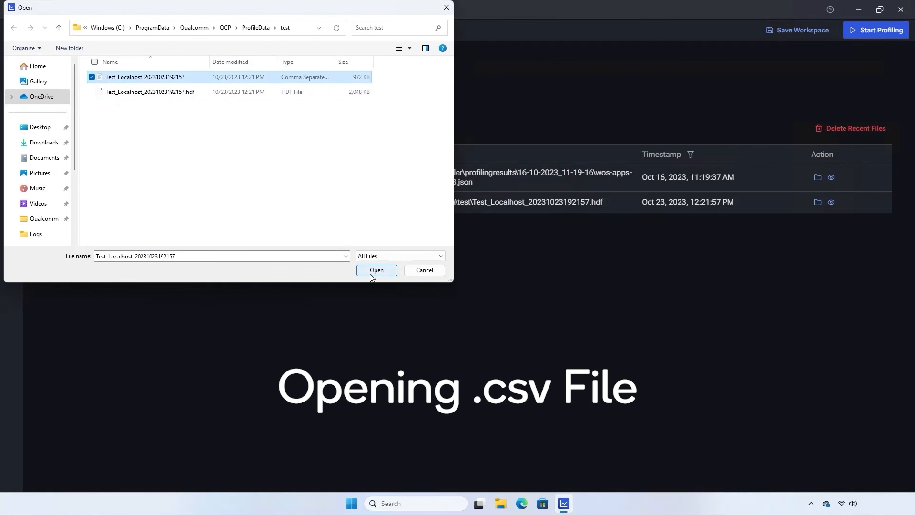
left_click(369, 276)
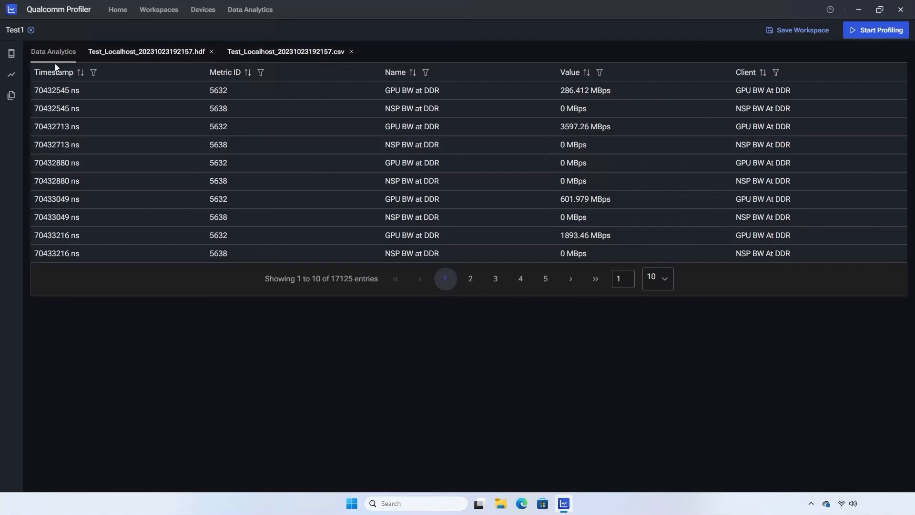
Open the wos-apps-proc-cpu-metrics_16-10-2023_11-19-17.json trace from ProfileData.
left_click(43, 59)
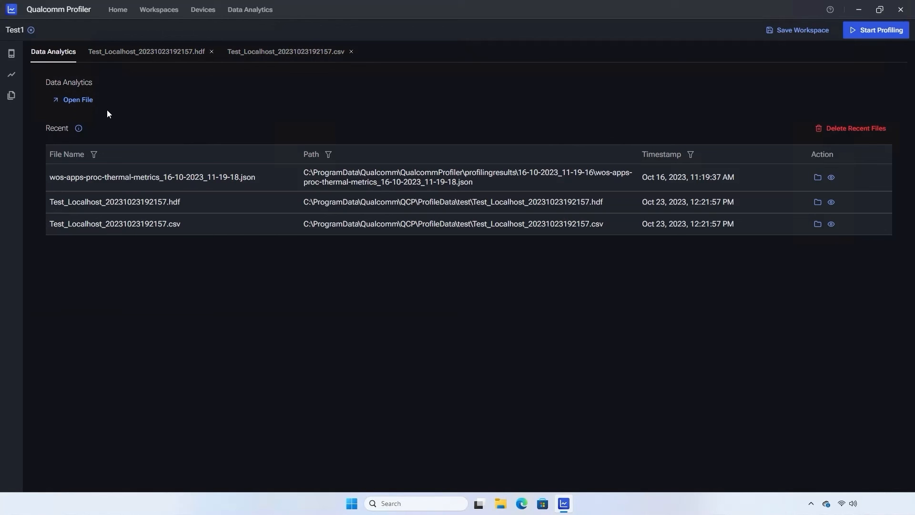
left_click(76, 102)
left_click(260, 28)
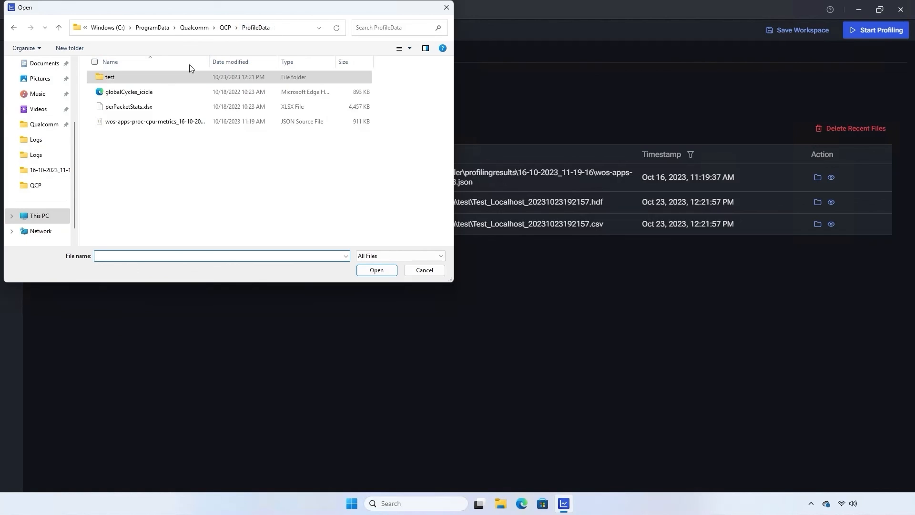
left_click(119, 121)
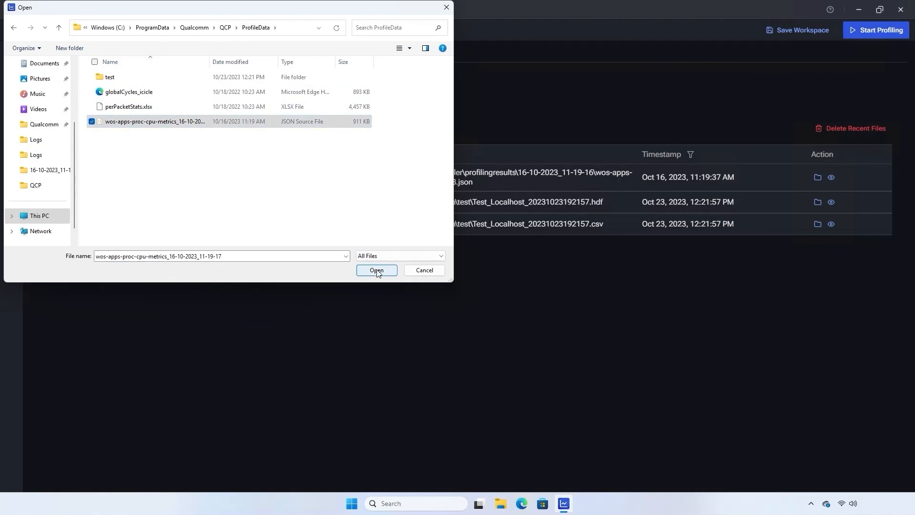
left_click(376, 270)
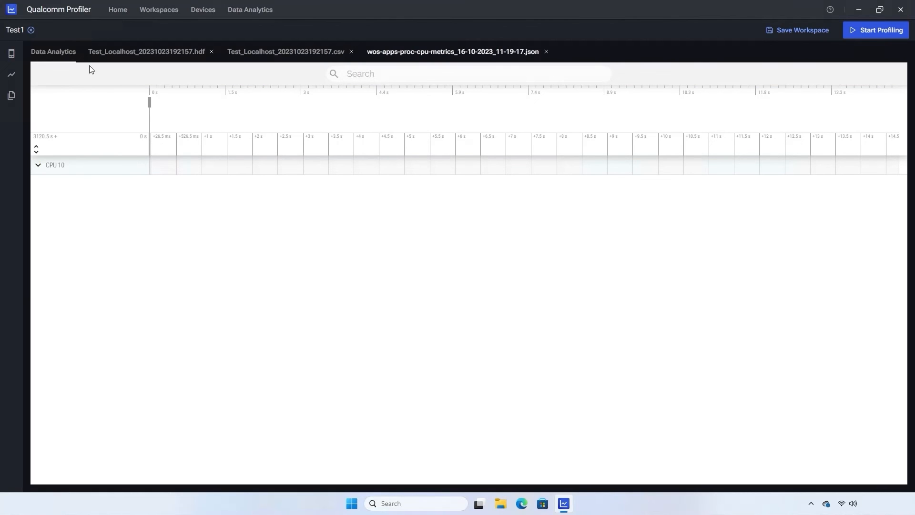
Open perPacketStats.xlsx in a new Data Analytics tab.
left_click(61, 56)
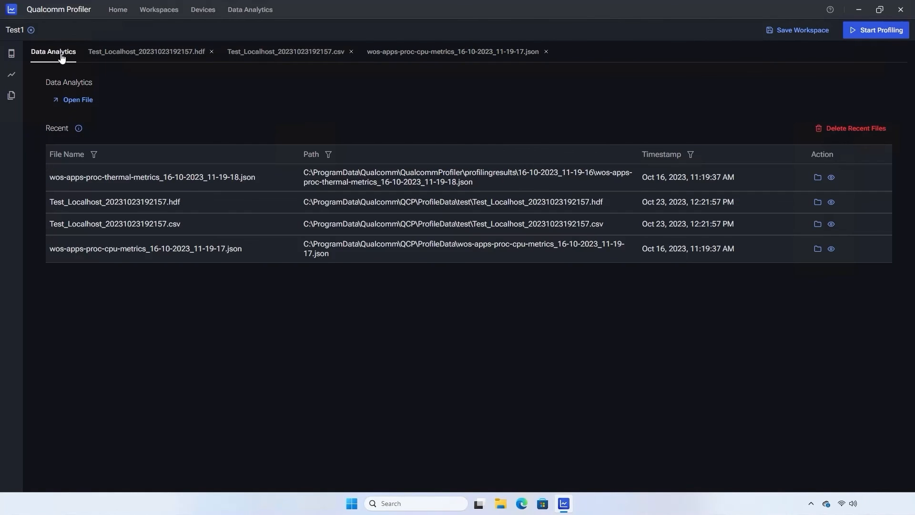
left_click(91, 101)
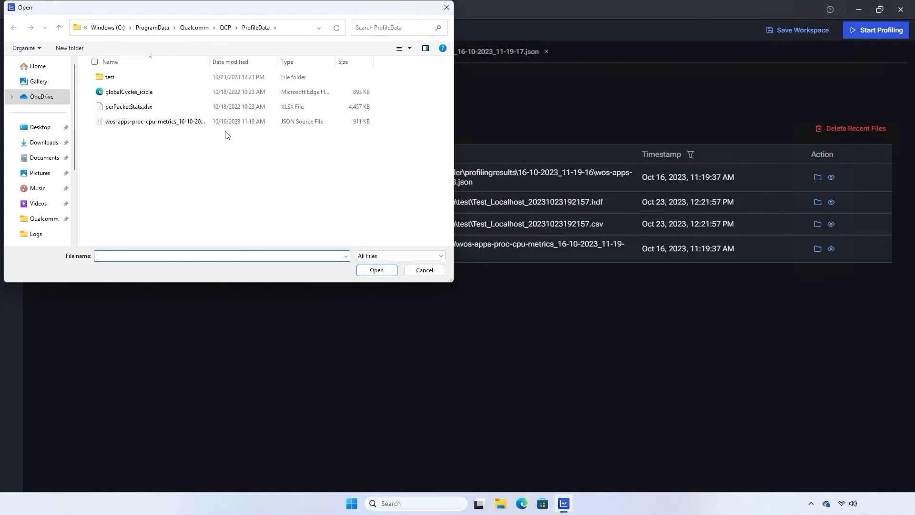
left_click(162, 107)
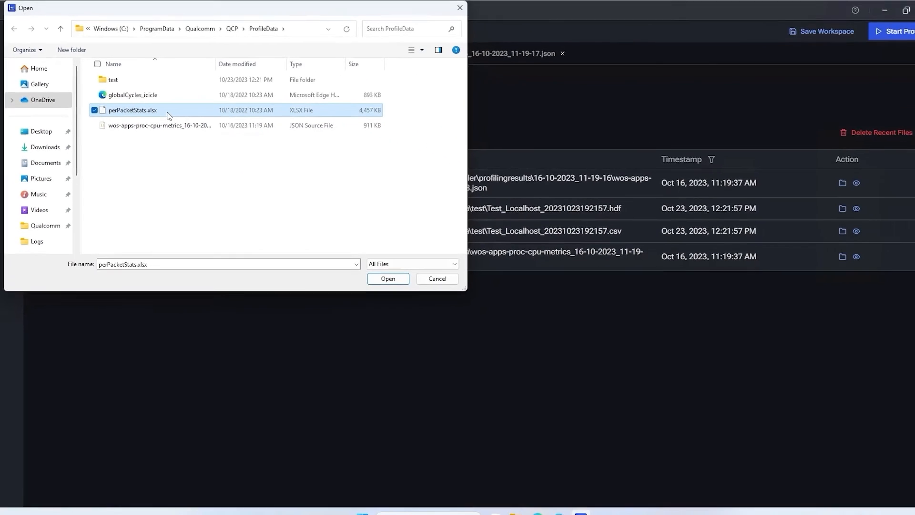
left_click(376, 270)
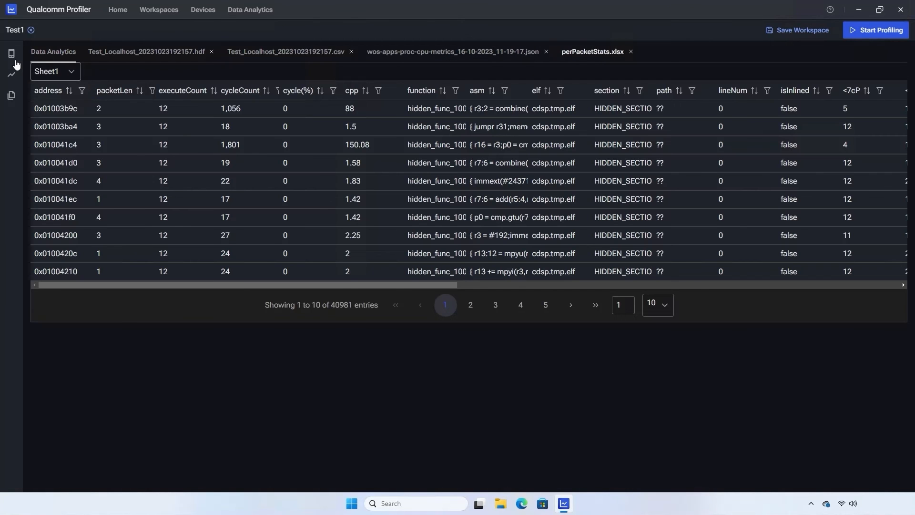
Open the globalCycles_icicle.svg flame graph in another tab.
left_click(48, 53)
left_click(79, 101)
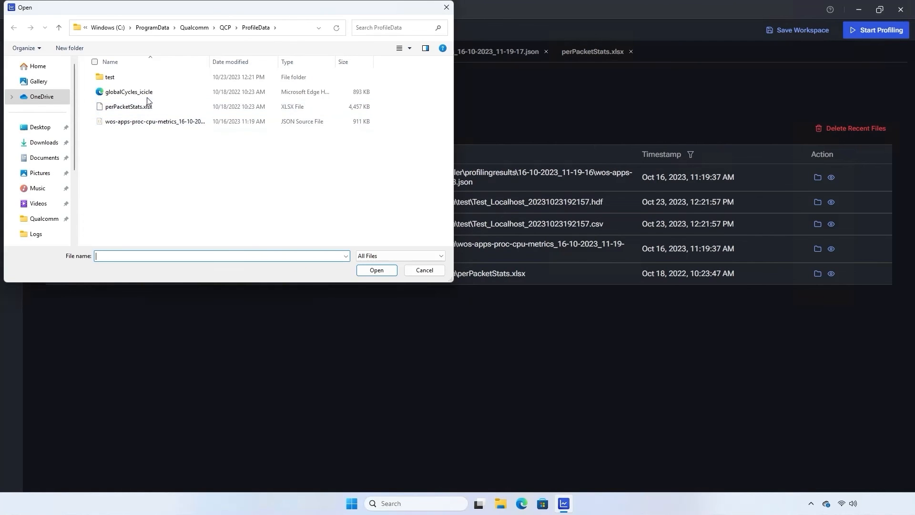
left_click(138, 93)
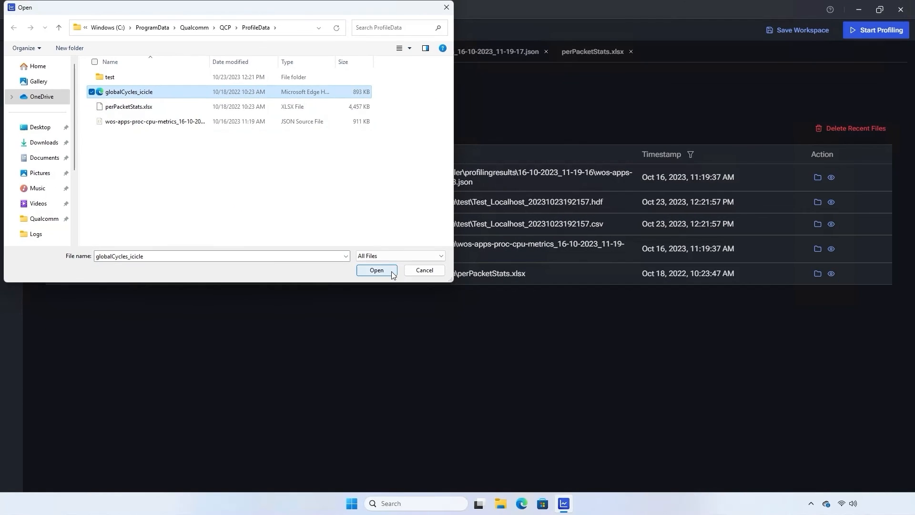
left_click(377, 270)
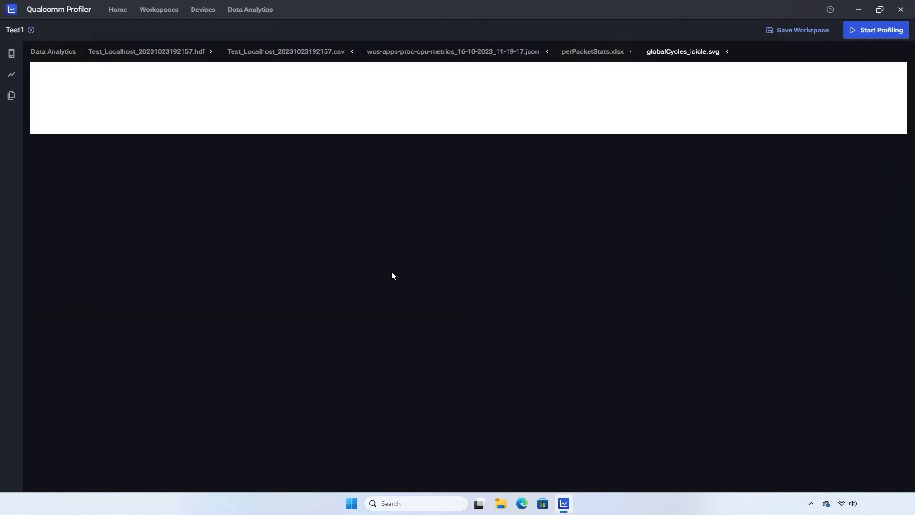